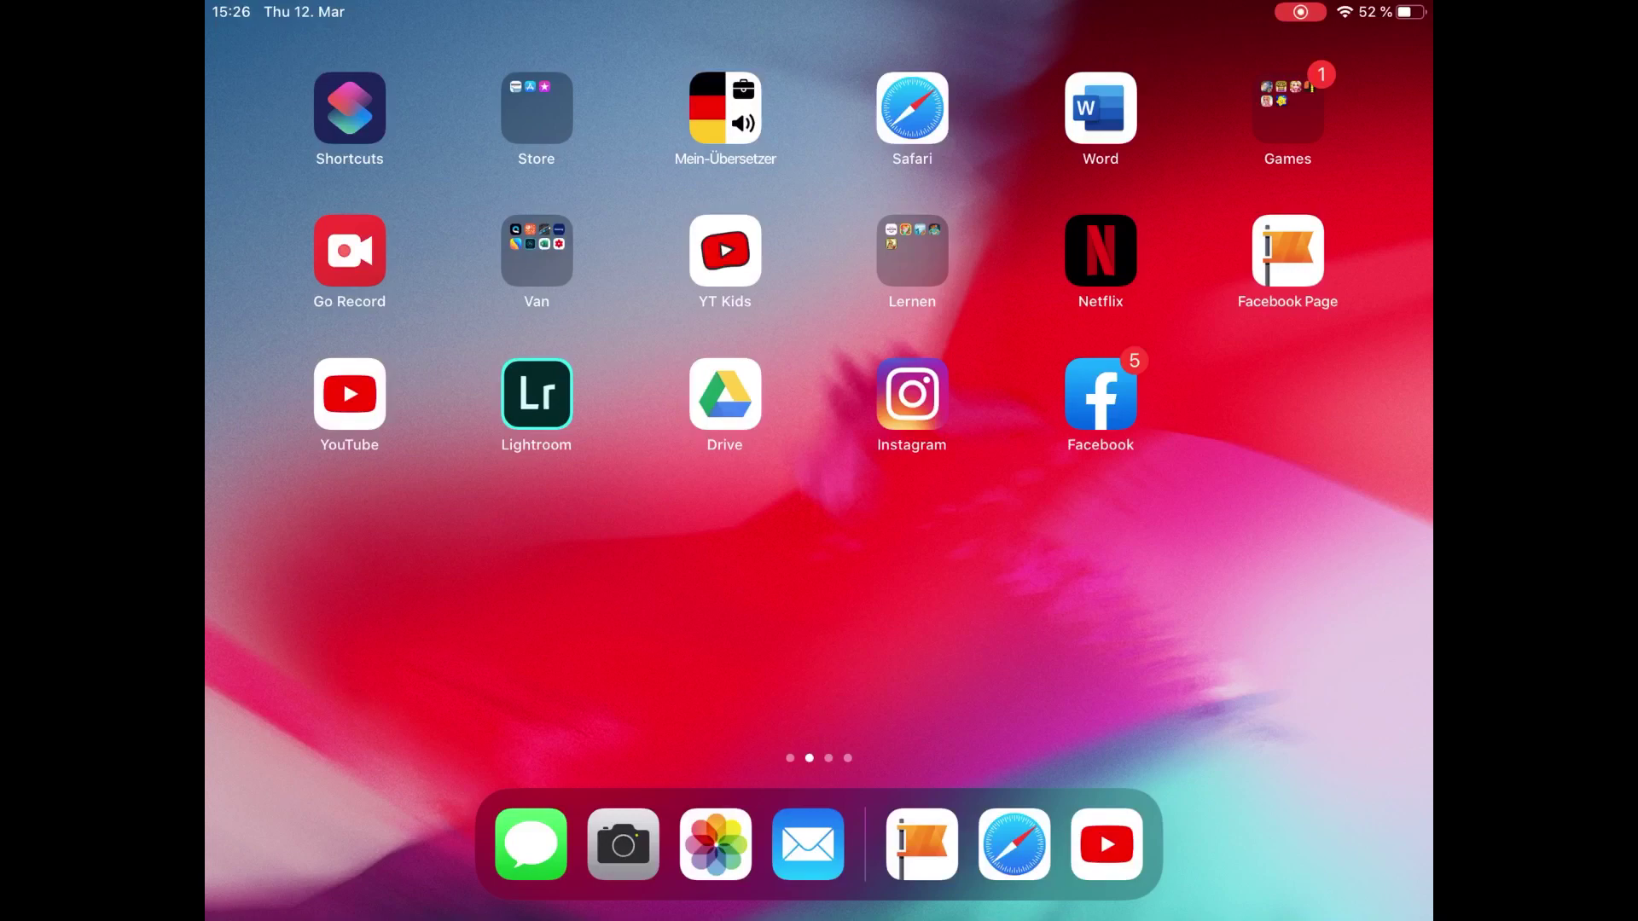
Play the channel's Lightroom Tutorial 2020 vintage presets video from its Videos list, then pause it.
click(349, 395)
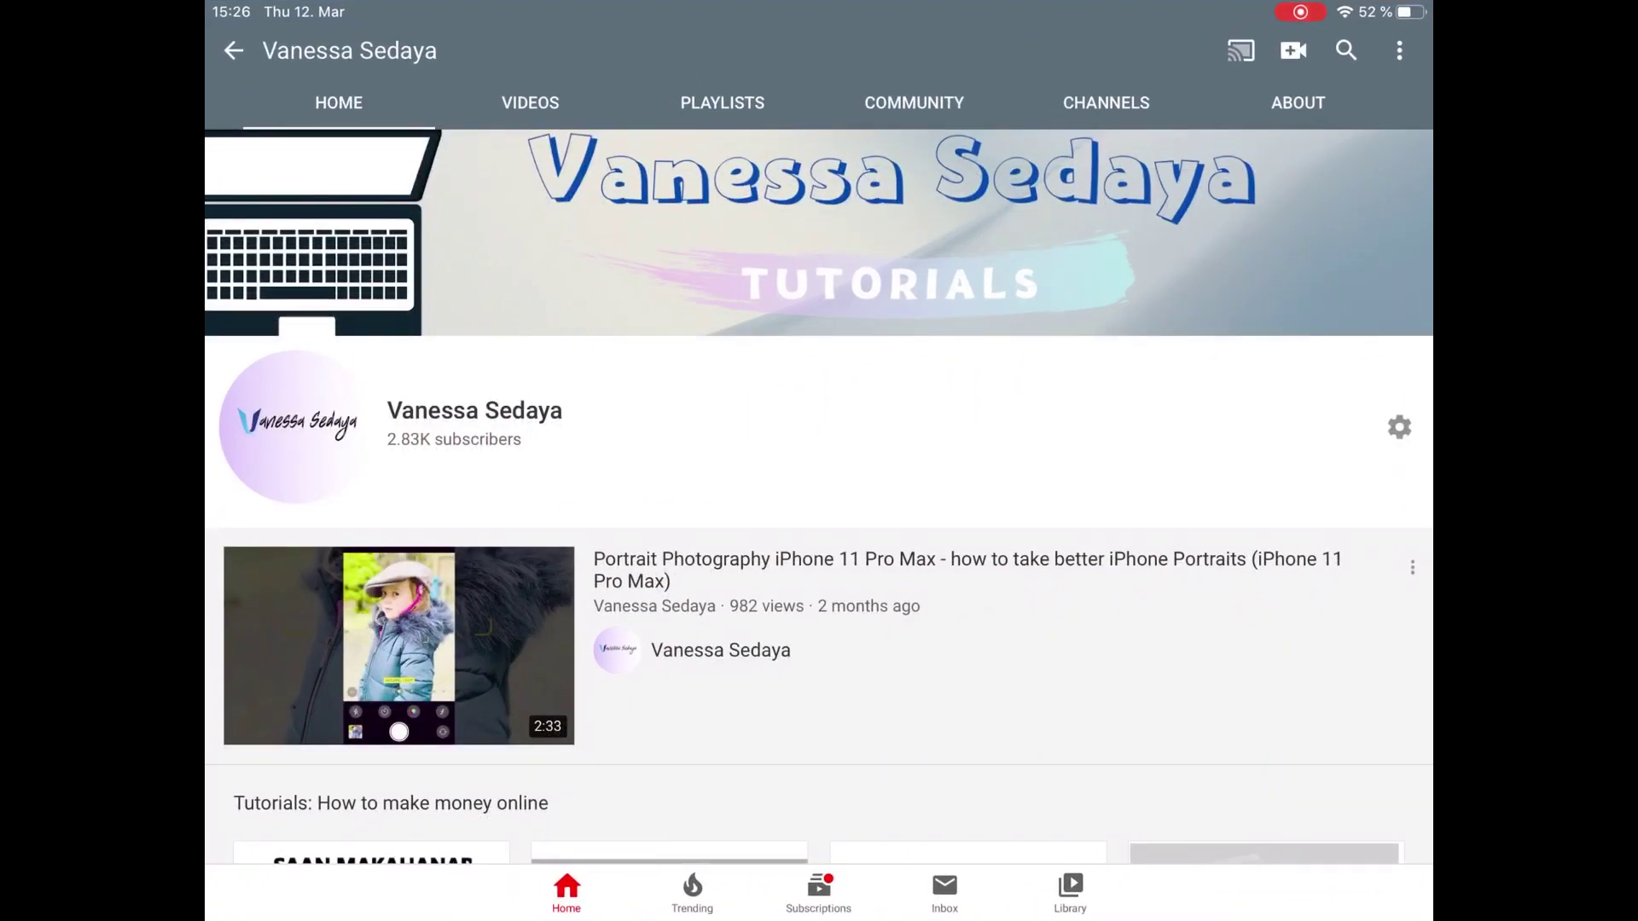
click(530, 102)
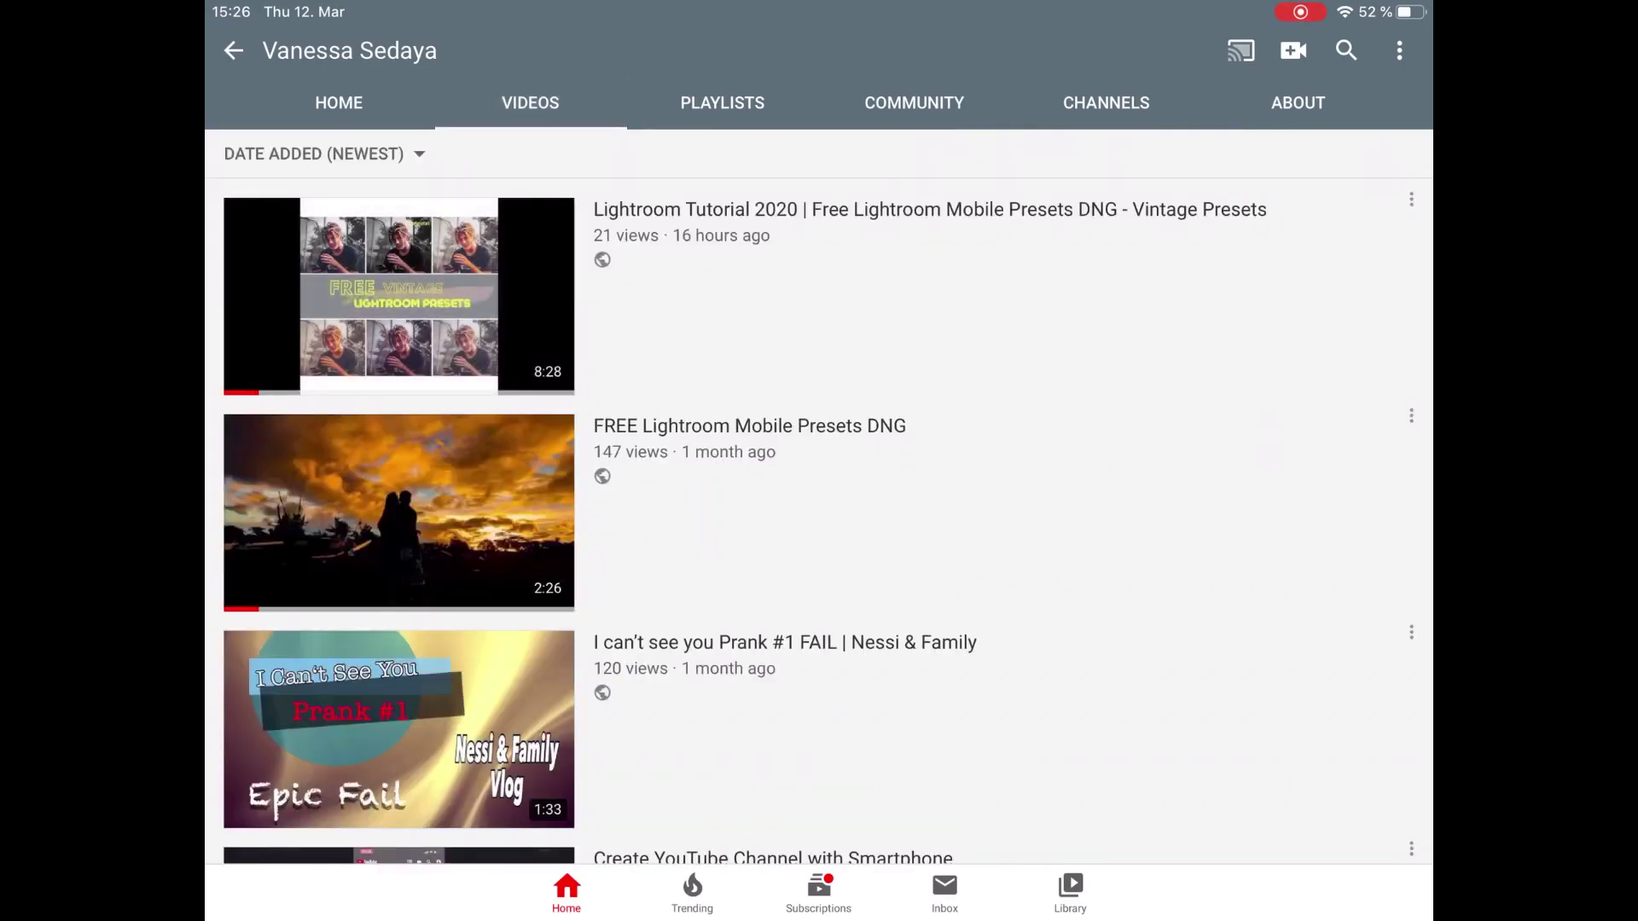
click(398, 294)
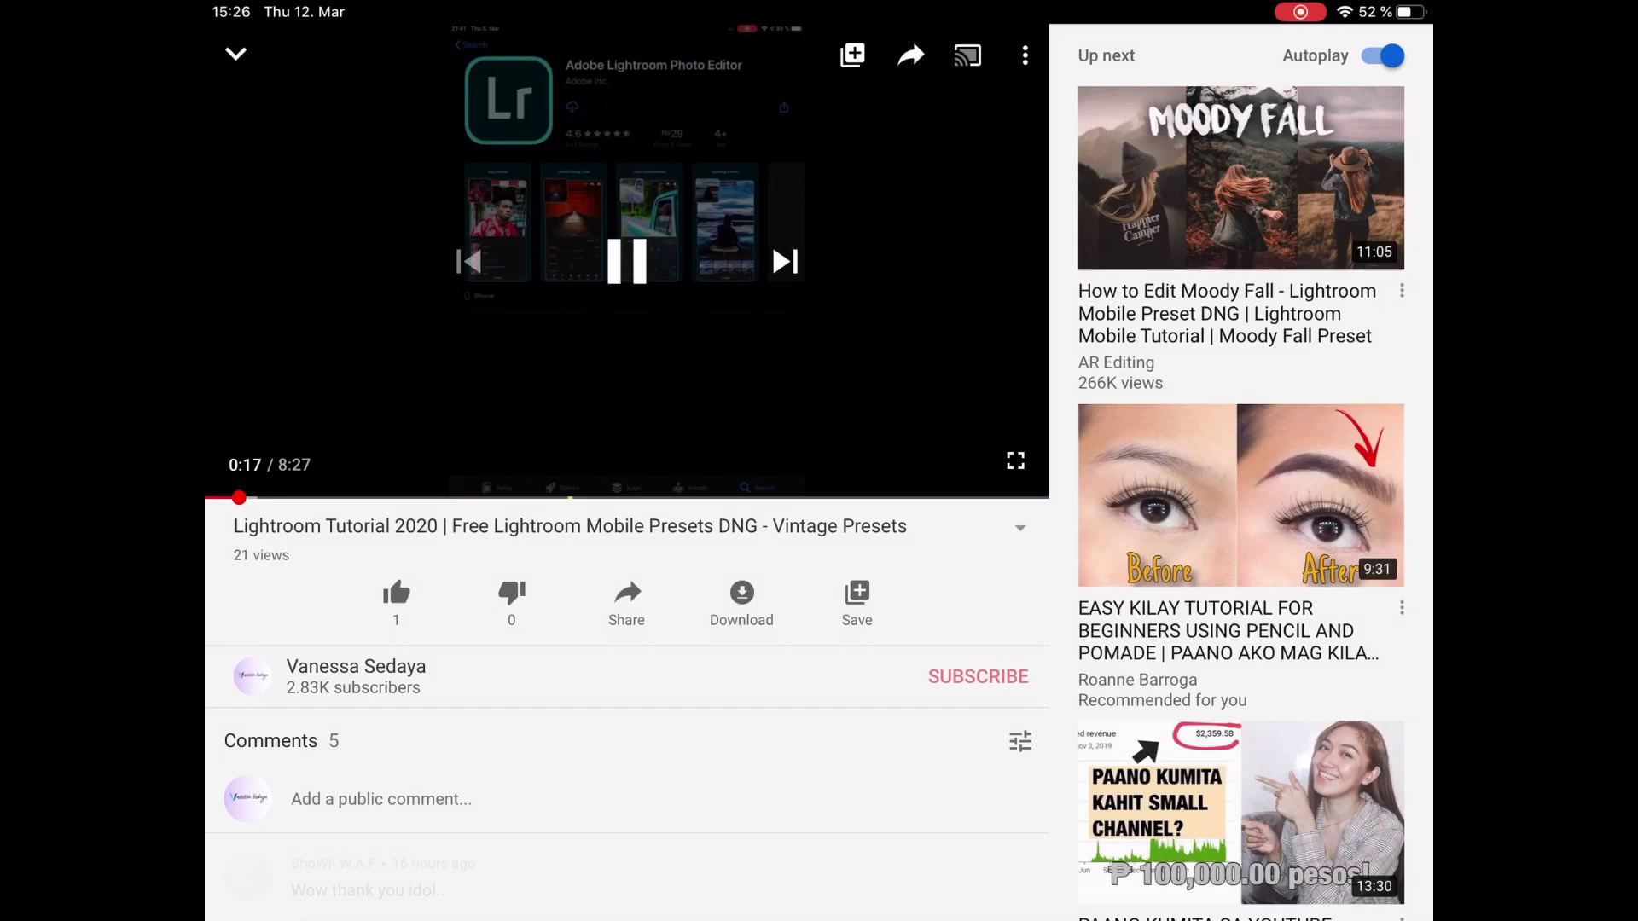
click(627, 262)
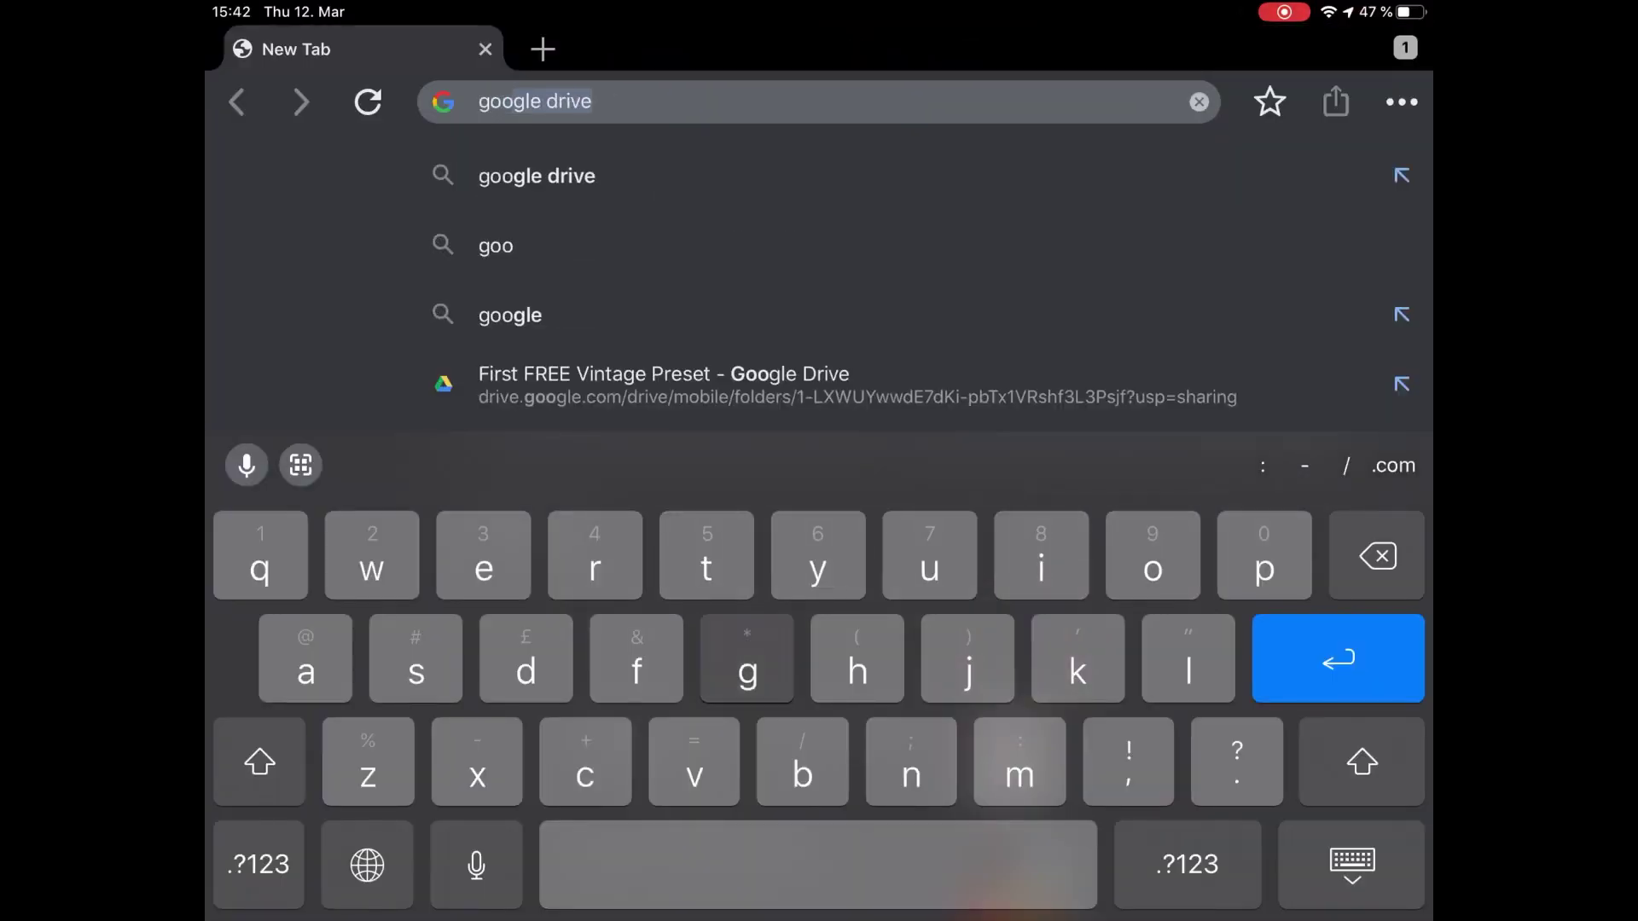
text(gl)
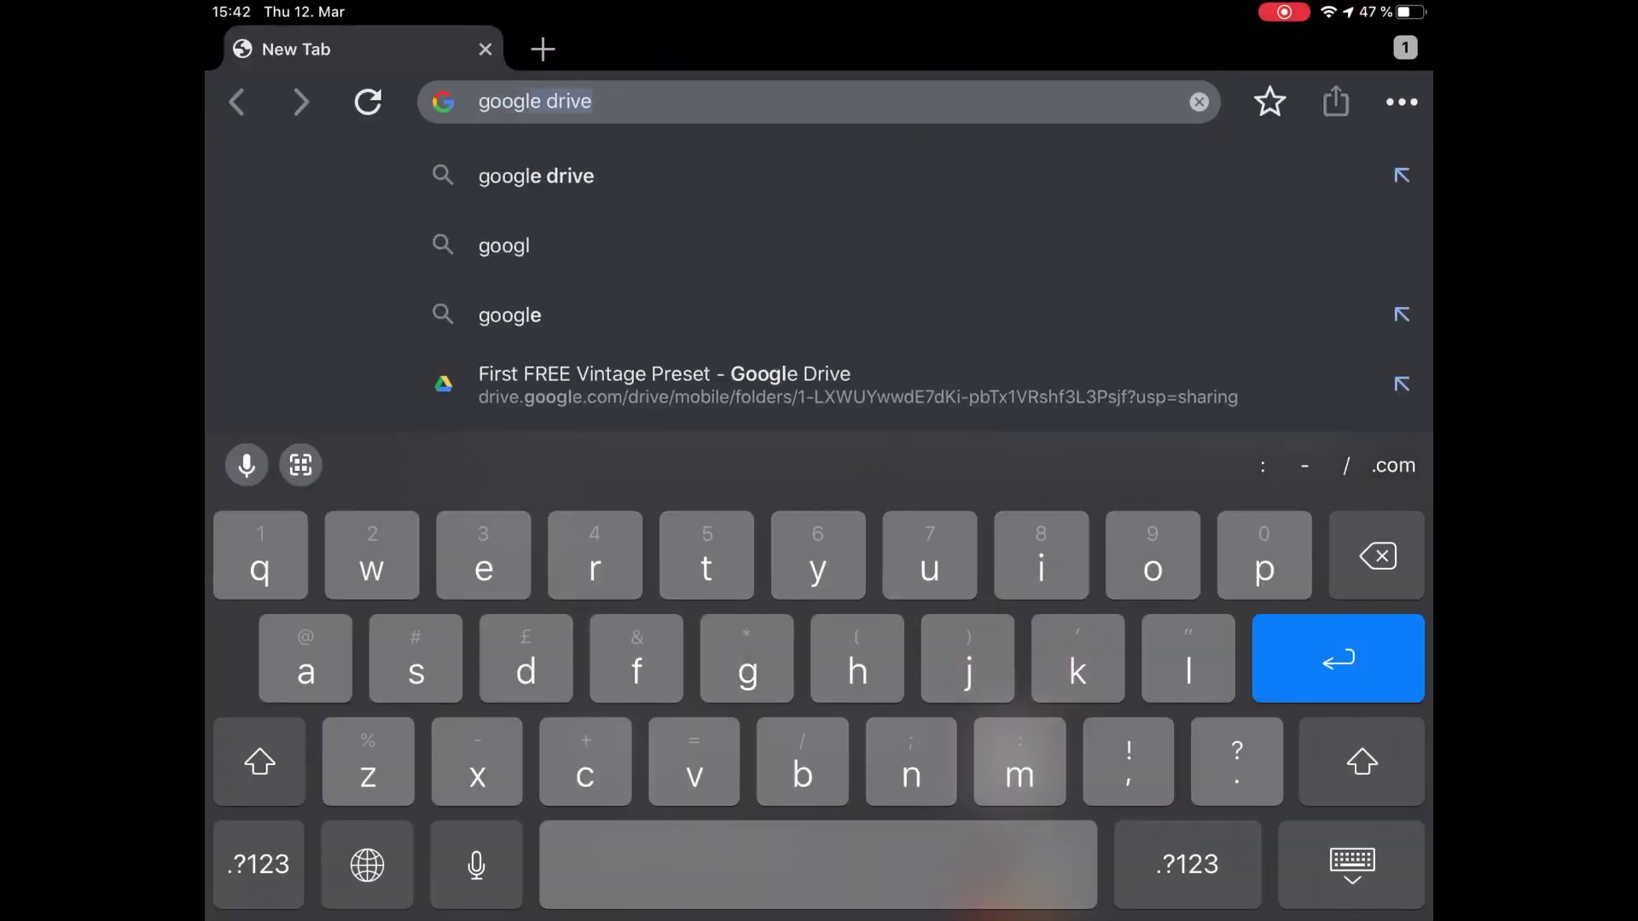
text(e)
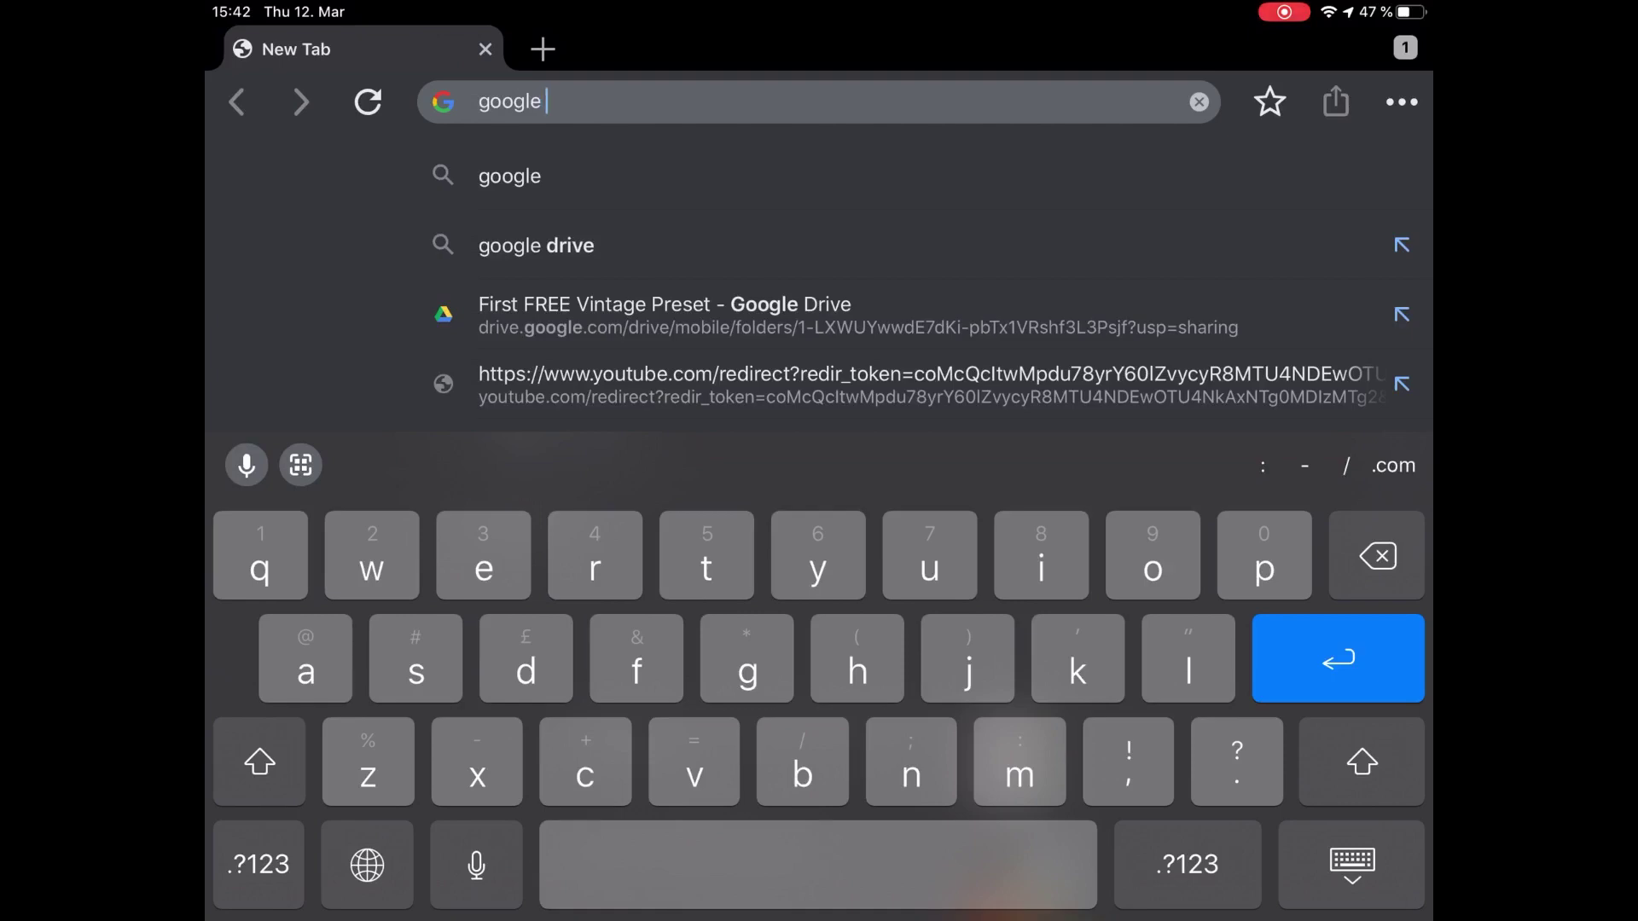
Search Chrome for Google Drive and sign in with the existing Google account.
click(537, 245)
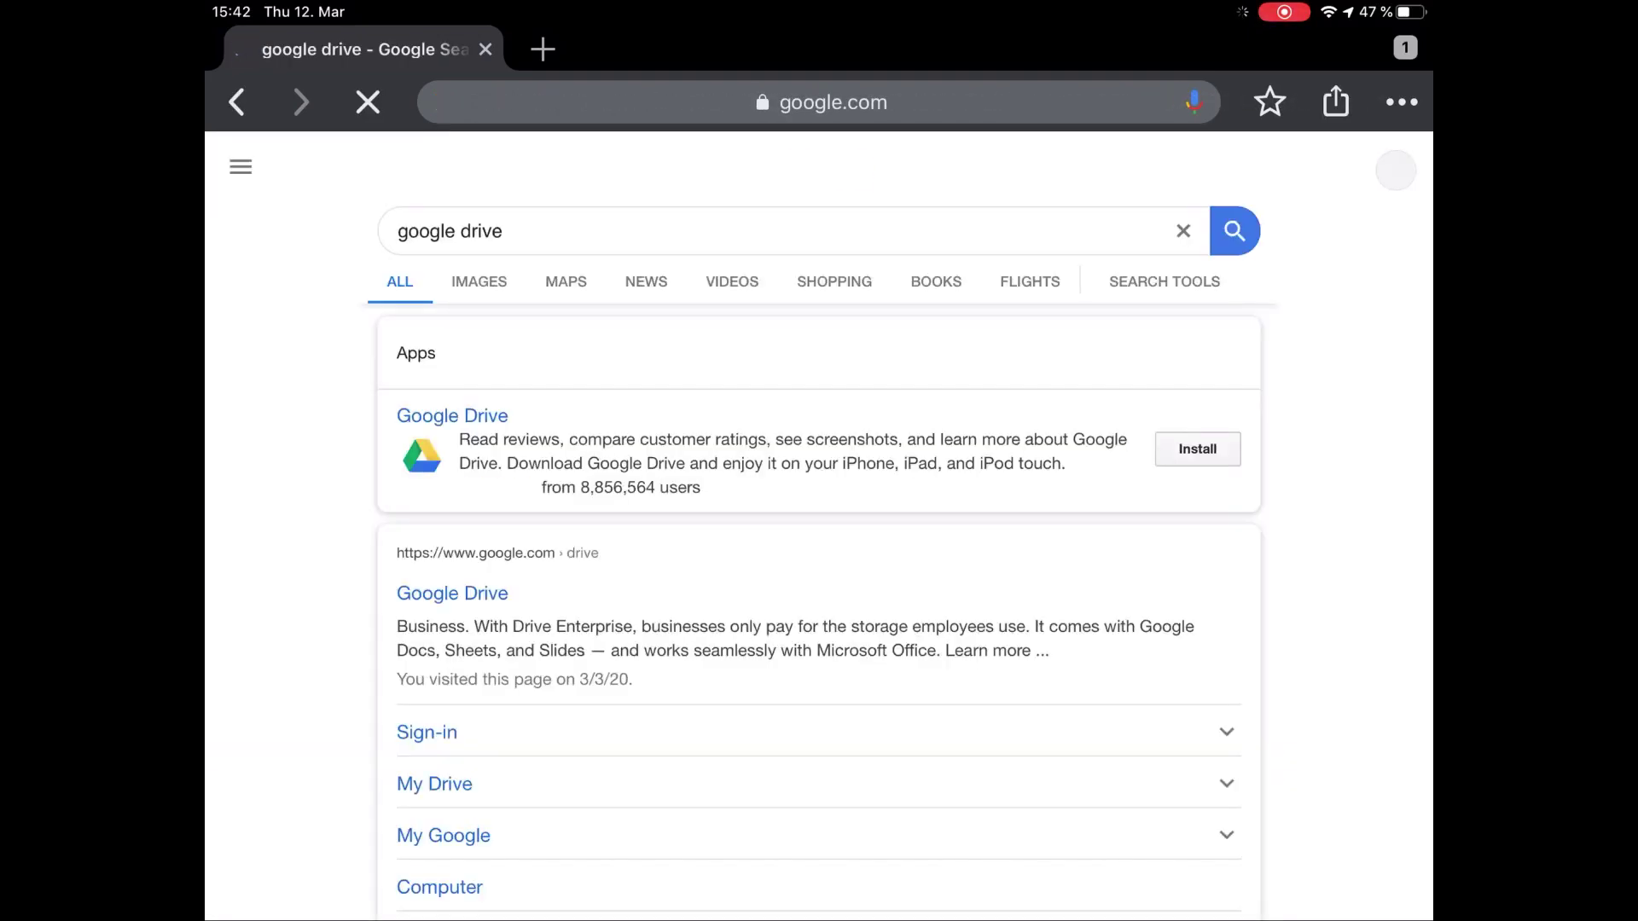
scroll(819, 512, down, 5)
scroll(819, 512, down, 5)
scroll(819, 513, down, 5)
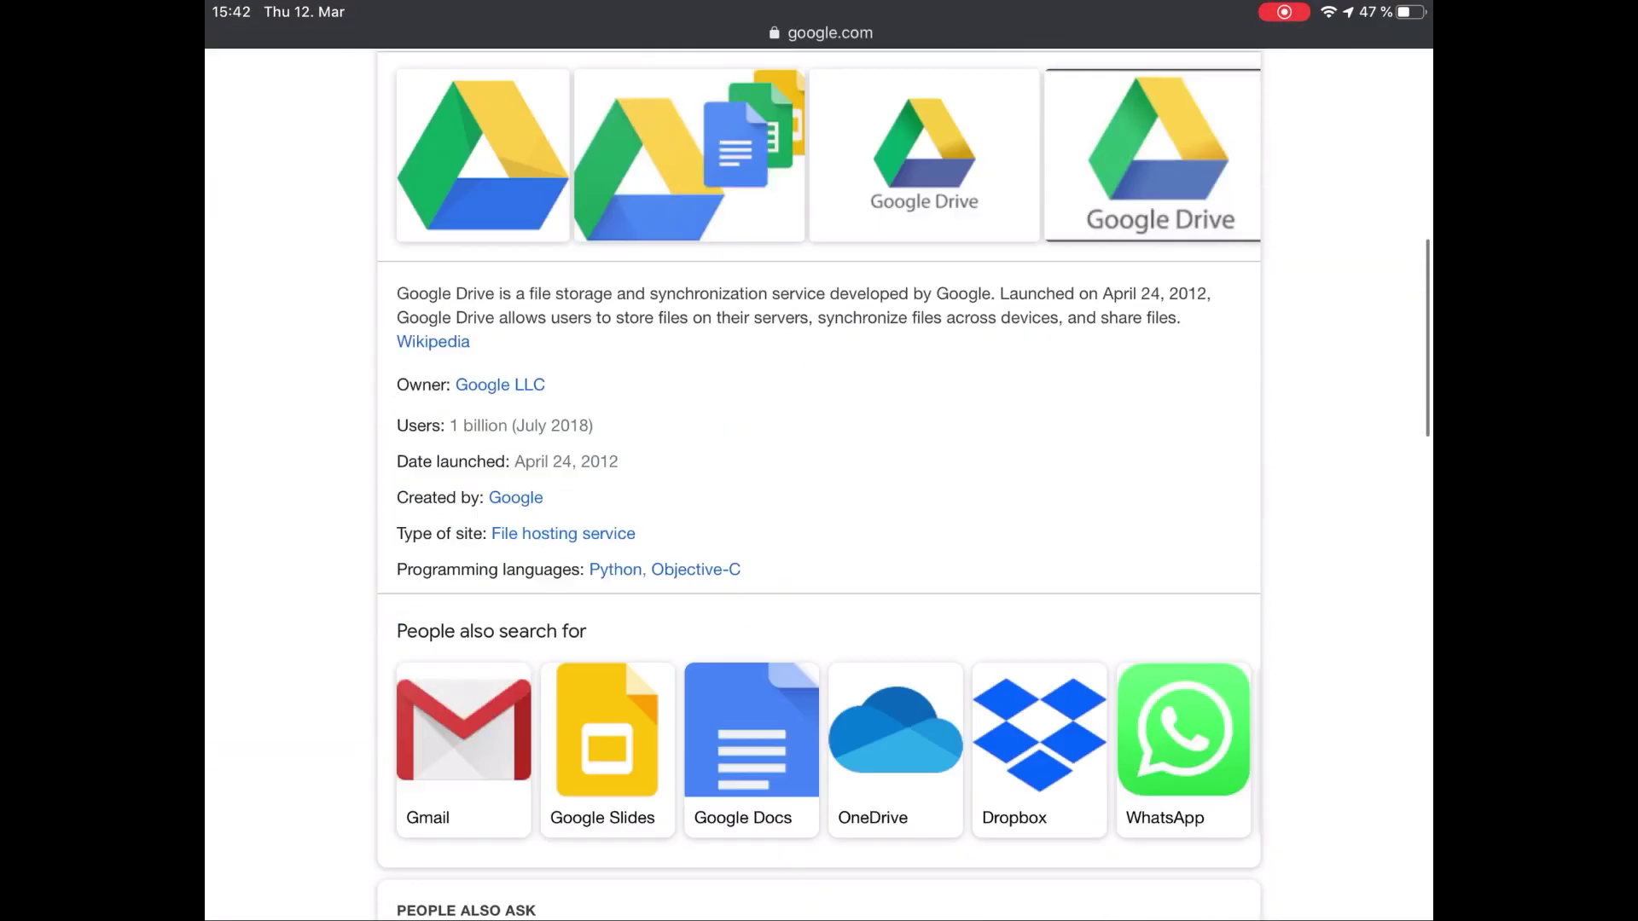
scroll(820, 512, down, 5)
scroll(820, 512, down, 5)
scroll(819, 512, down, 3)
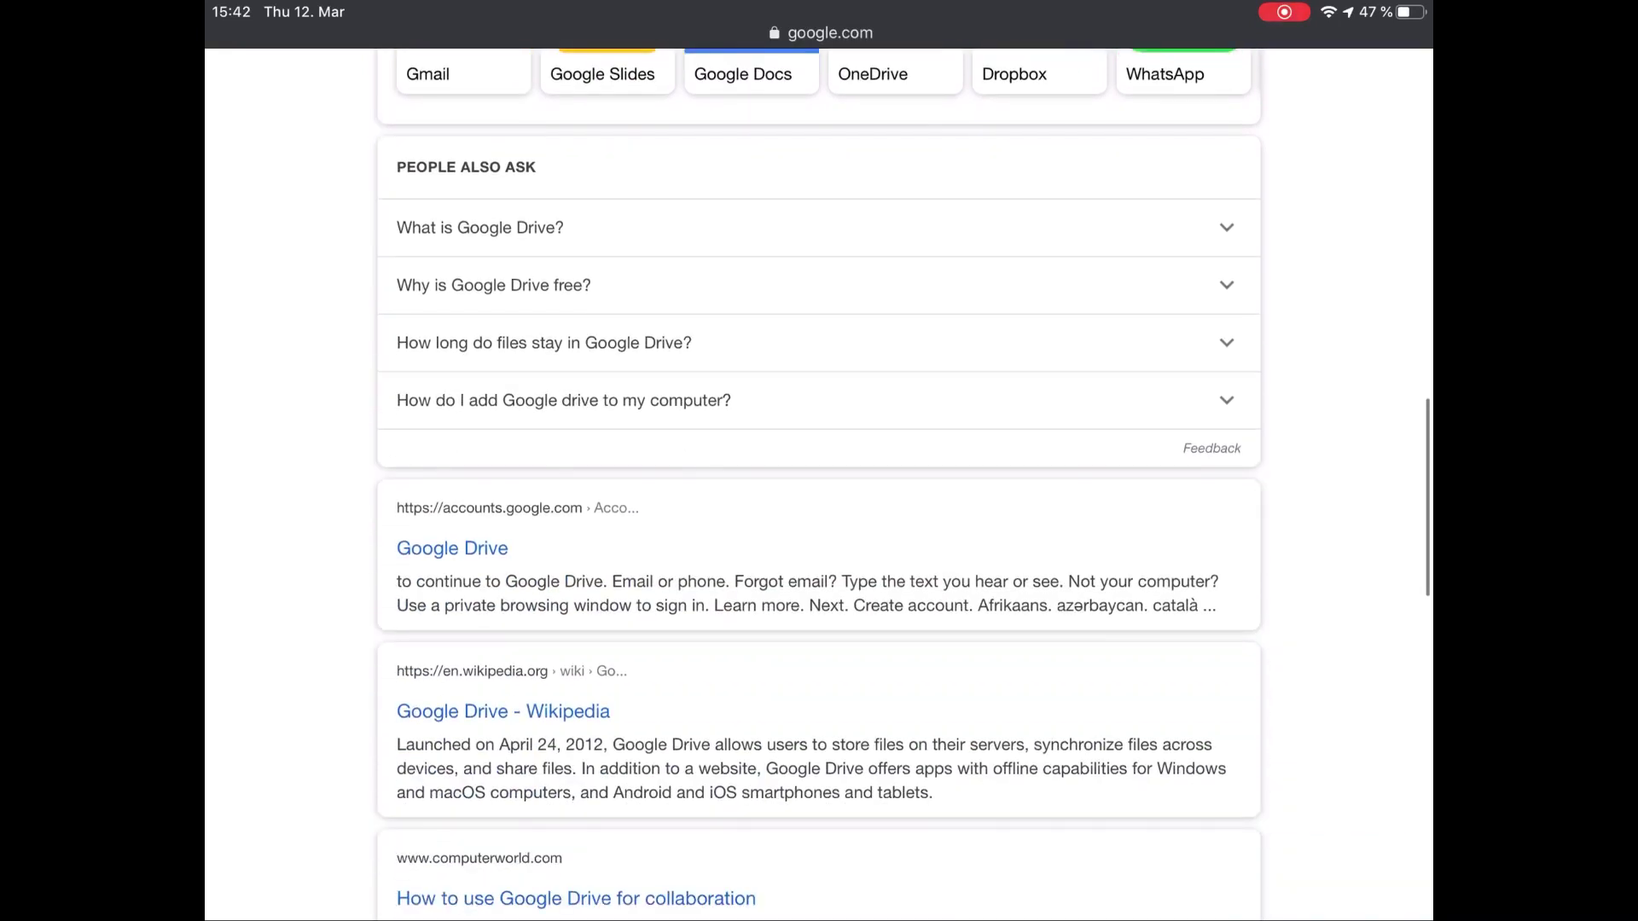
scroll(820, 512, up, 1)
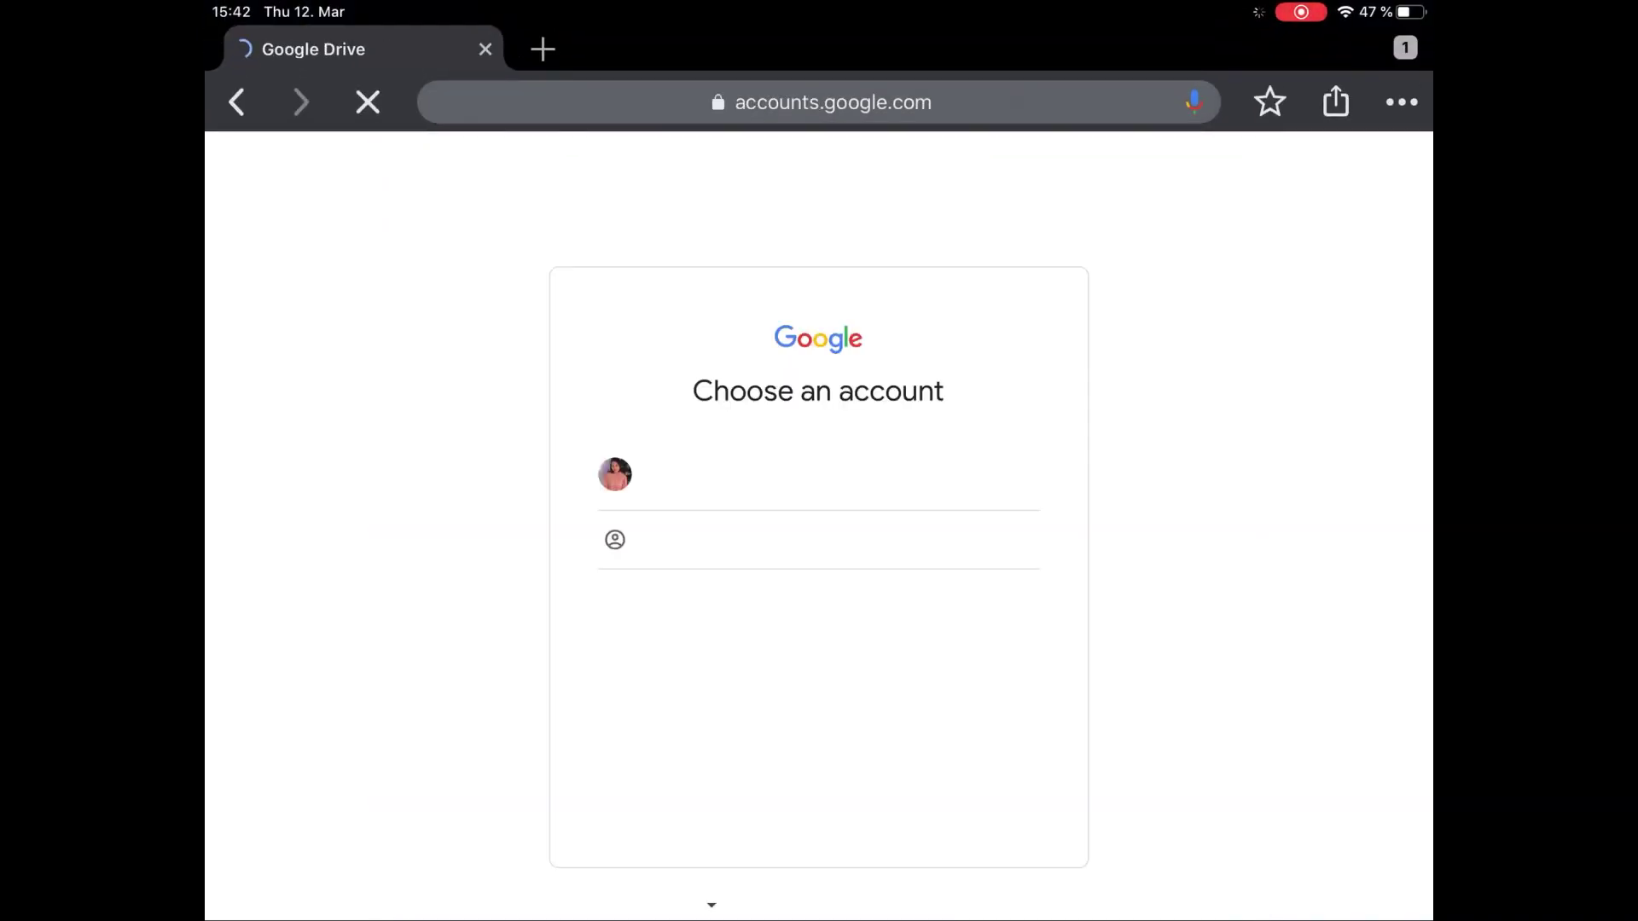
click(724, 474)
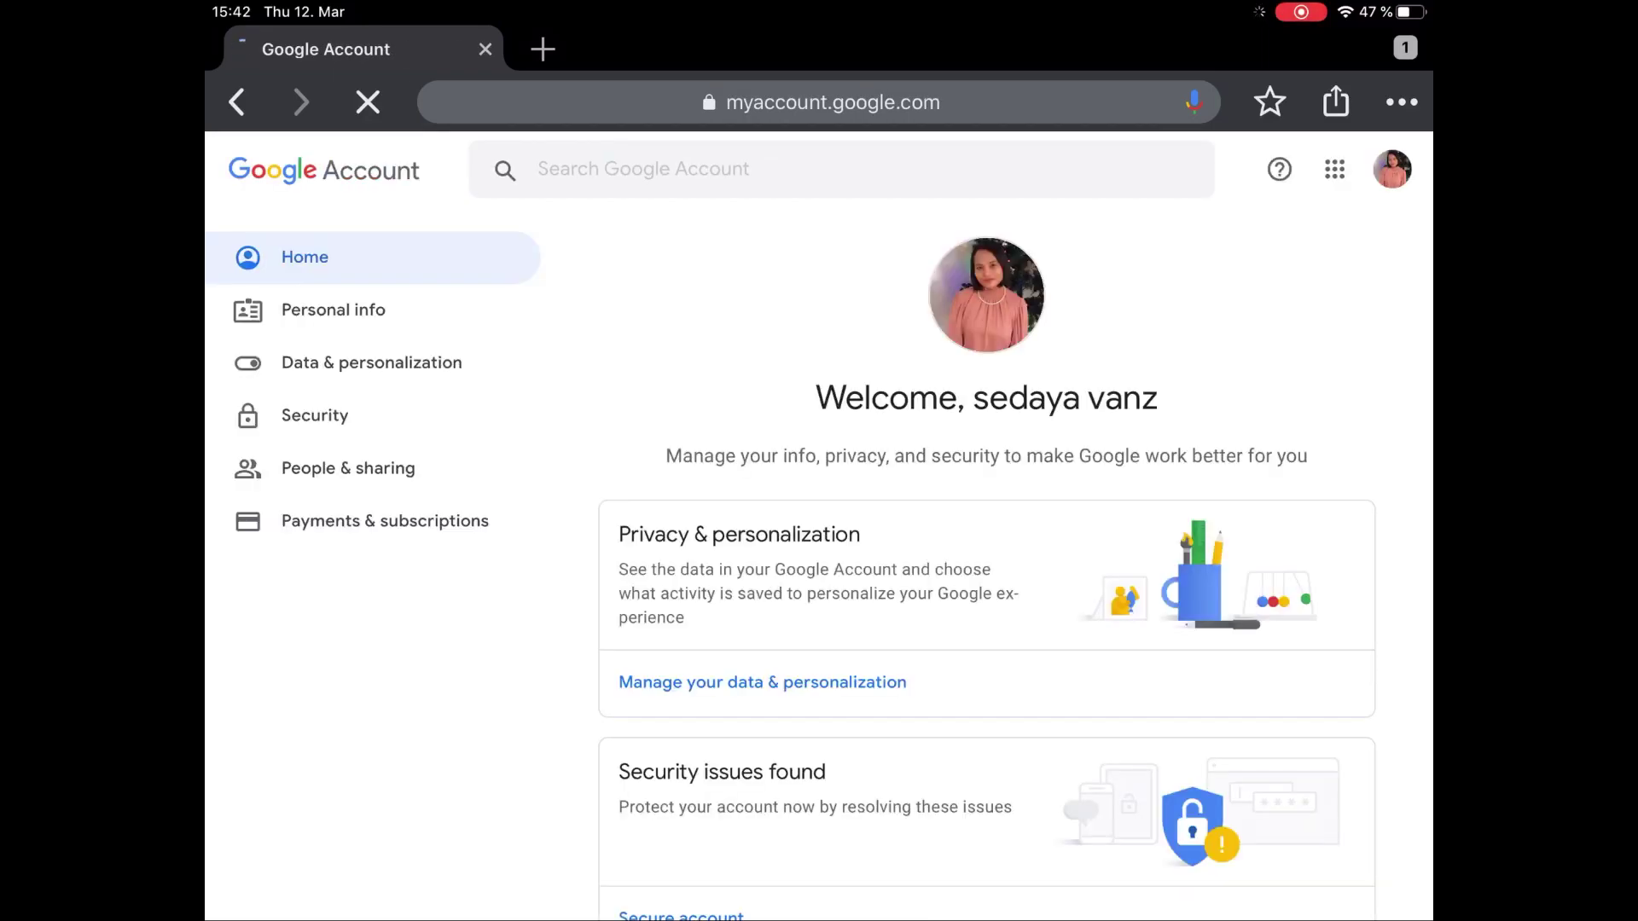
click(1335, 168)
scroll(820, 511, down, 2)
click(820, 768)
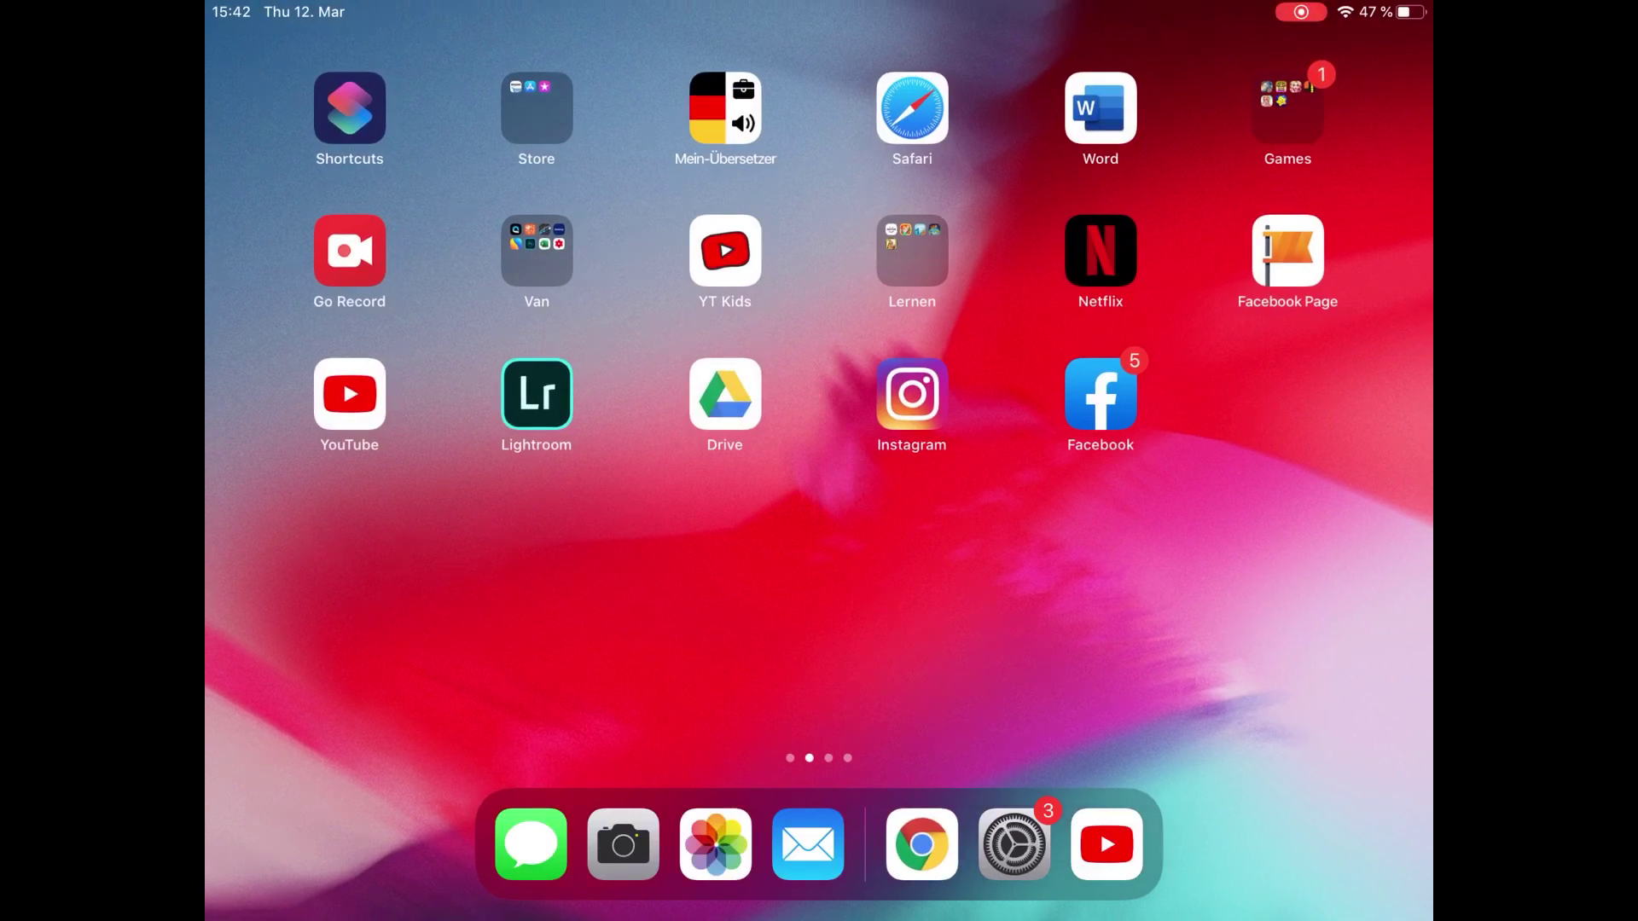
Back in the YouTube tutorial, follow the description's drive.google.com free preset link.
click(1107, 845)
scroll(628, 769, down, 3)
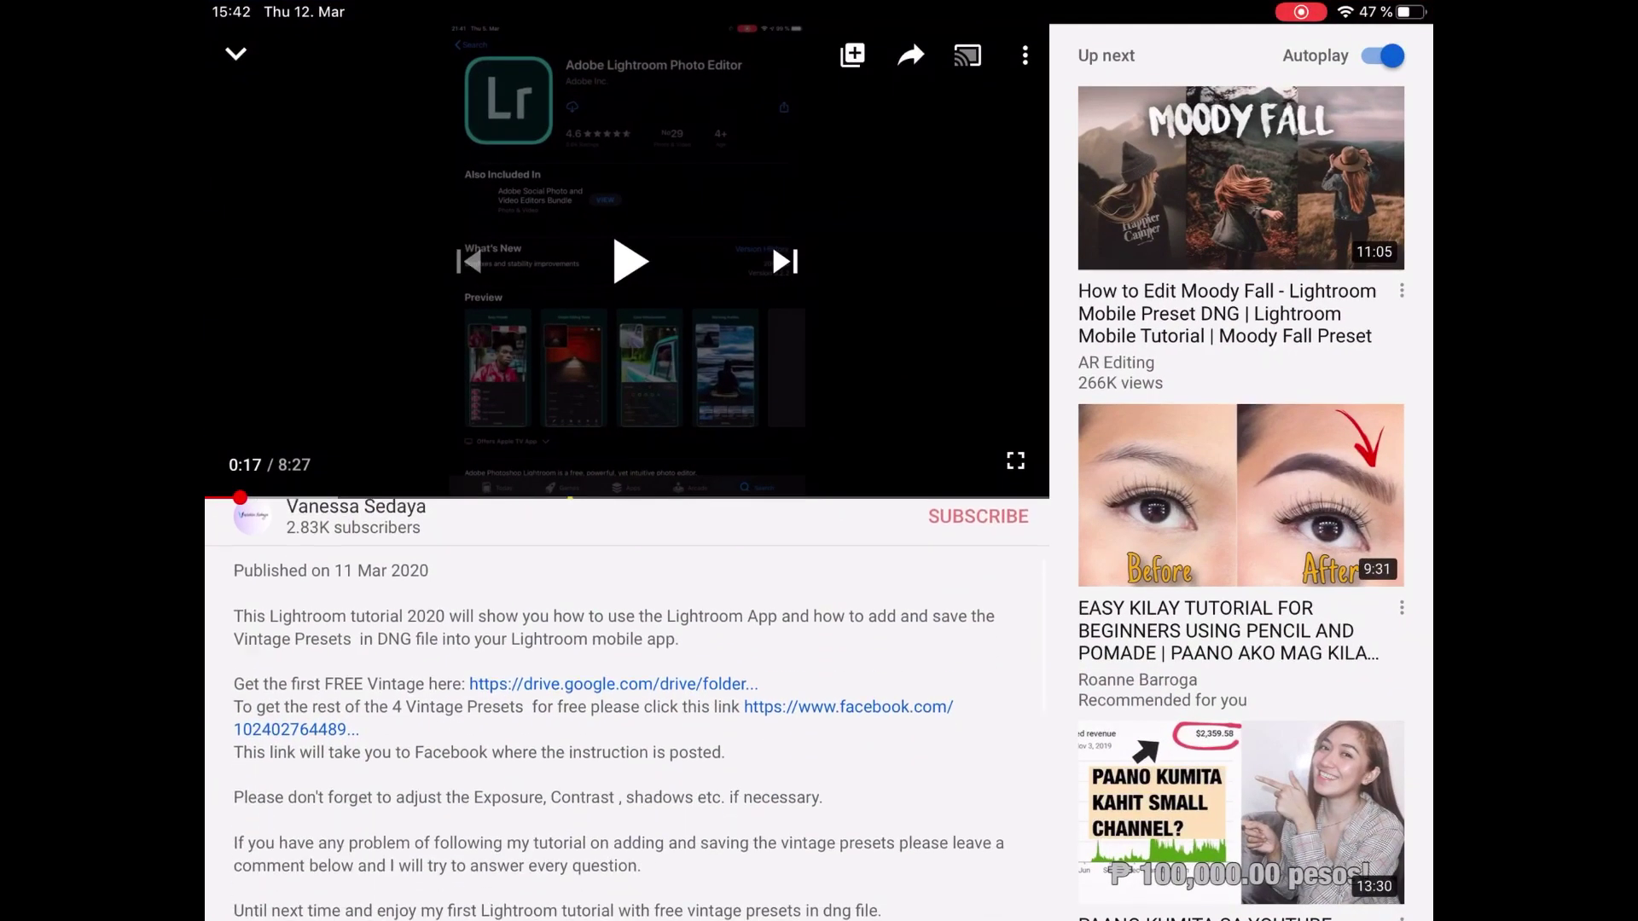
click(614, 676)
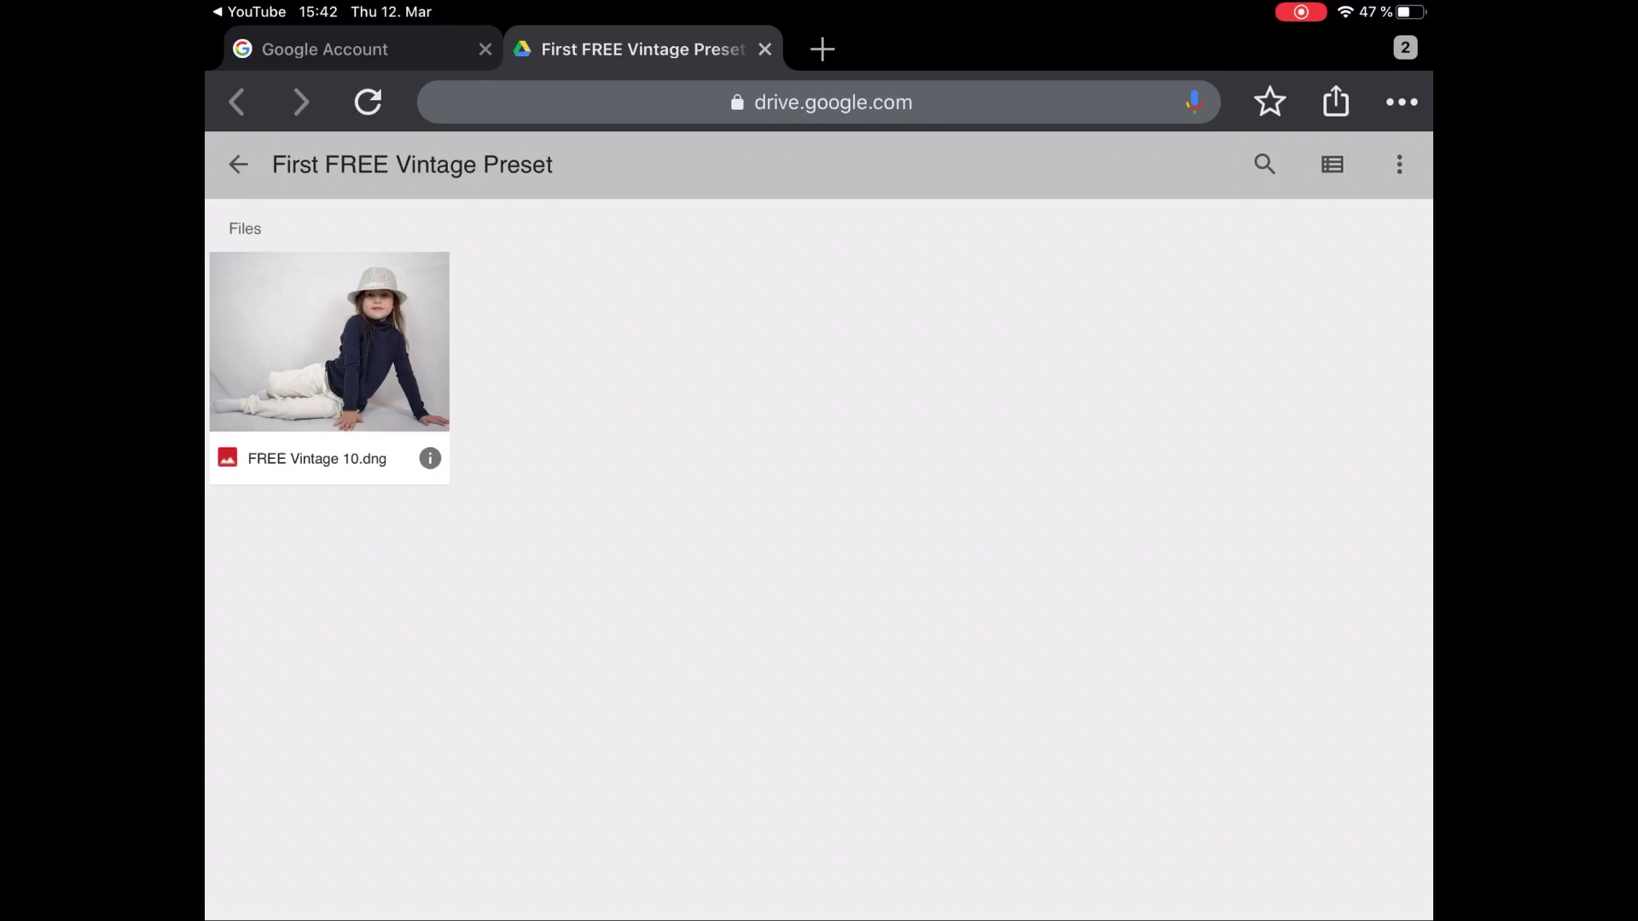
Download FREE Vintage 10.dng from Drive and send it to Lightroom for import.
click(329, 342)
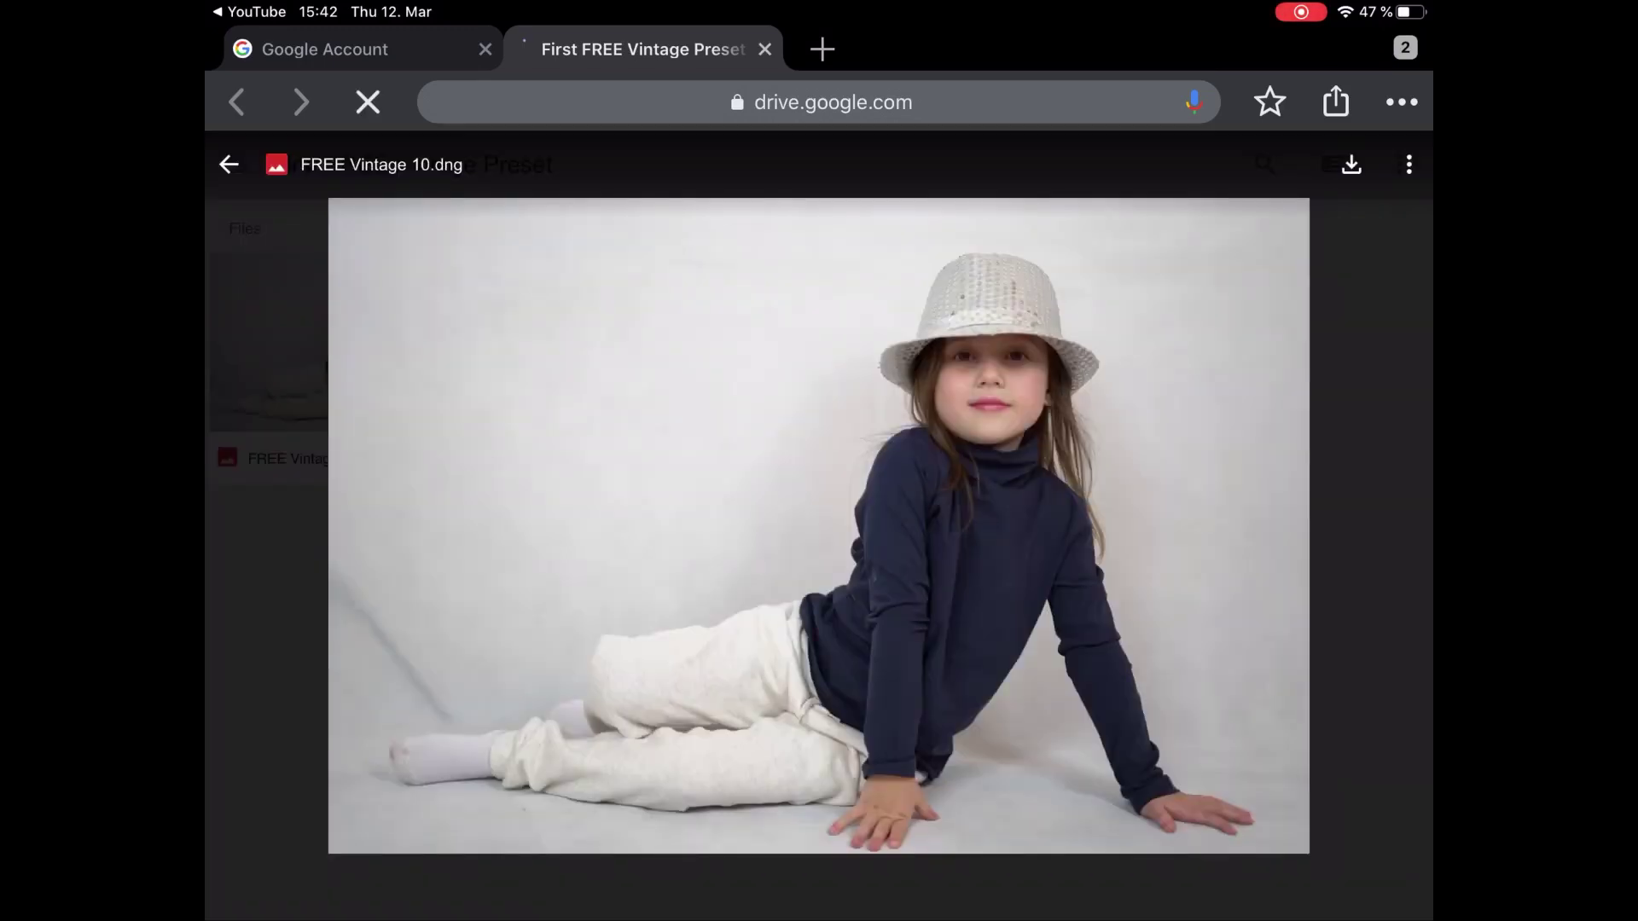
click(1352, 163)
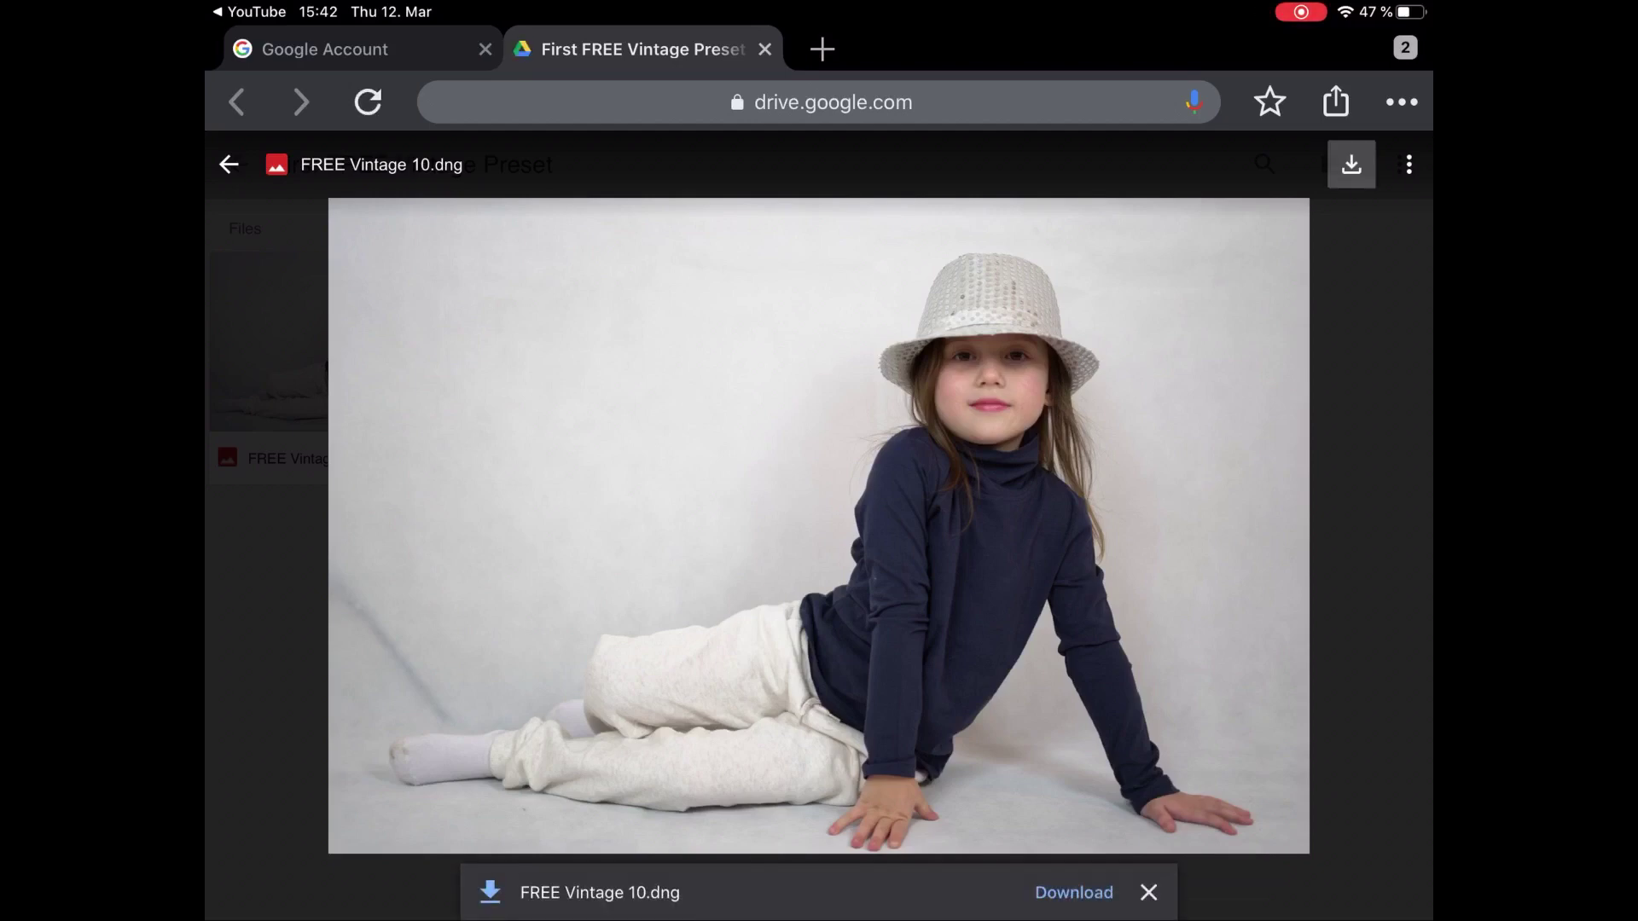
click(1073, 892)
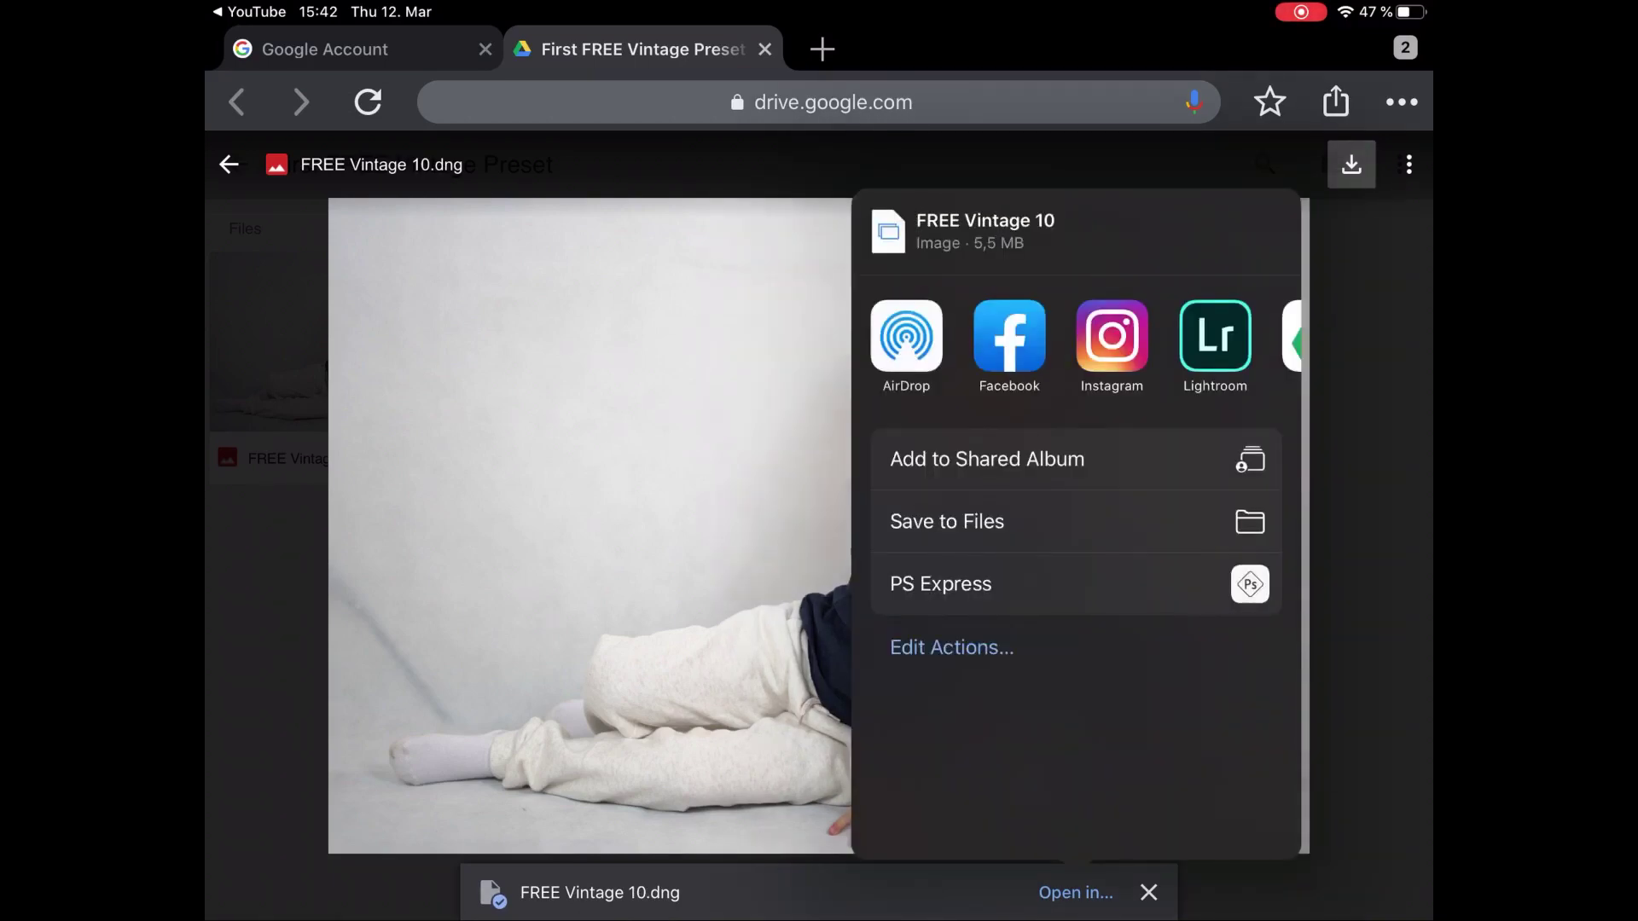
click(1213, 336)
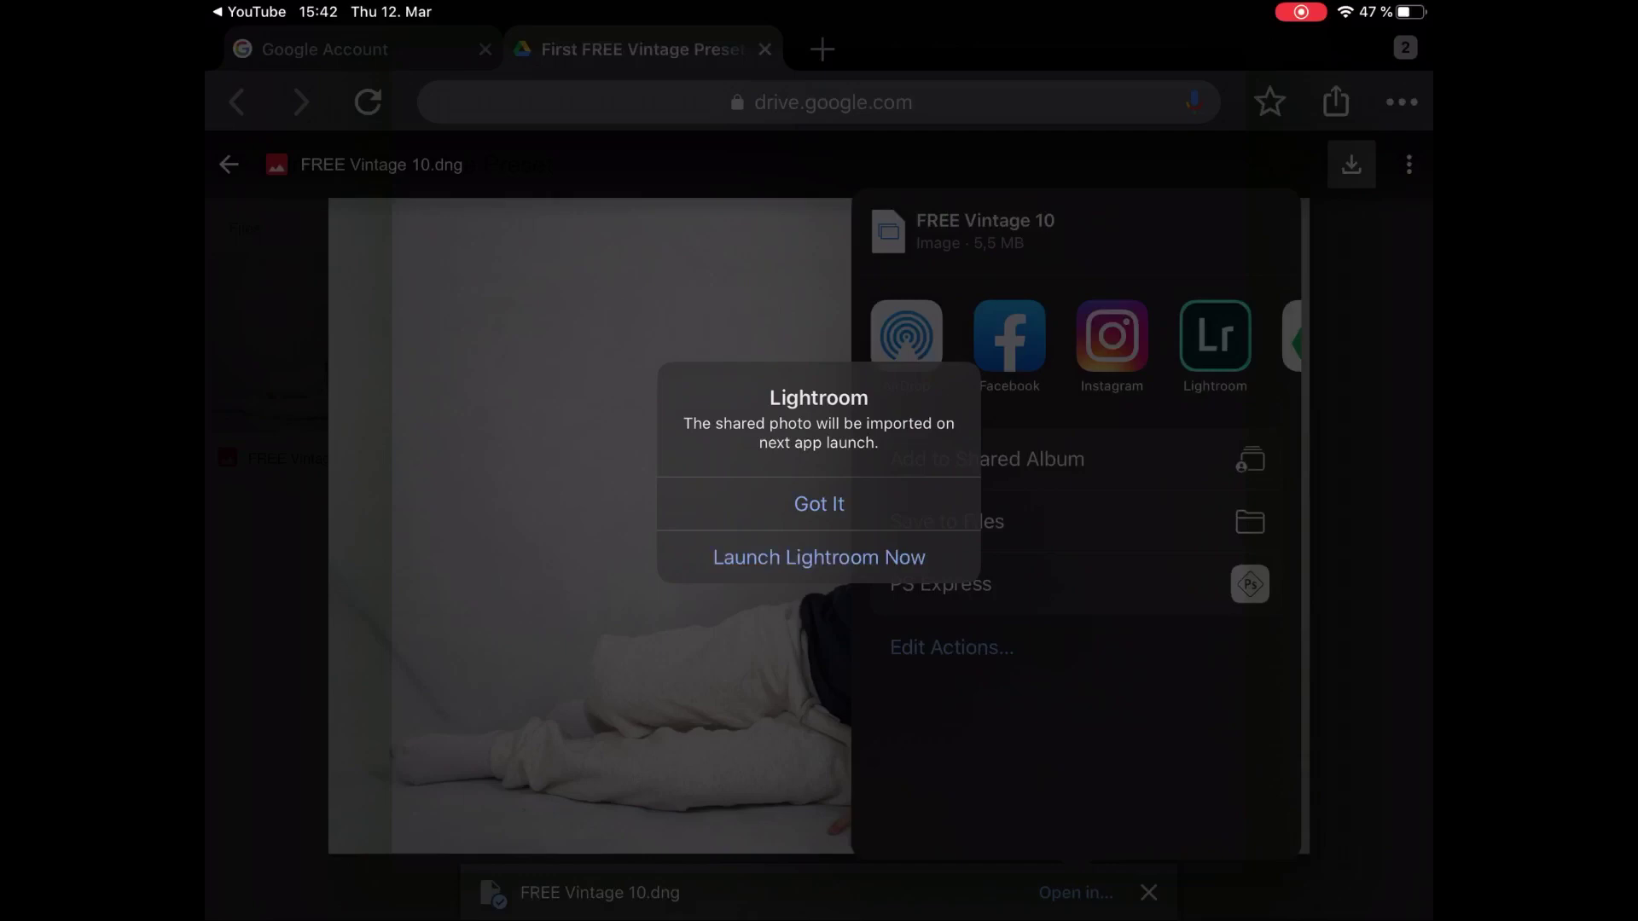
click(820, 557)
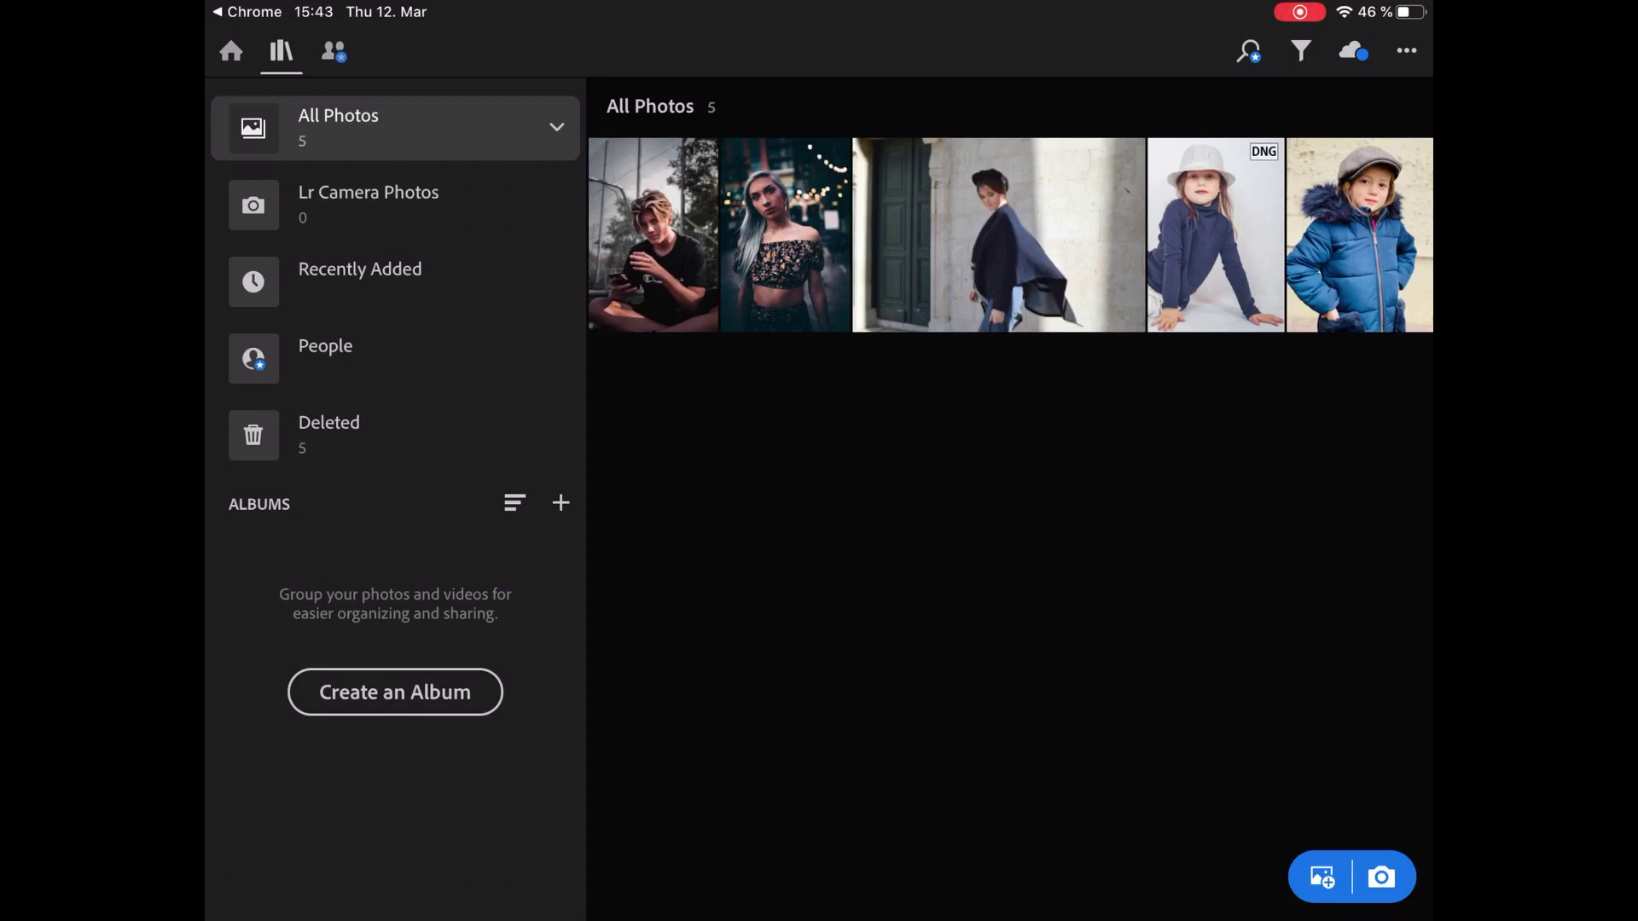
Open the girl-in-hat DNG, start a new preset, cancel it, and return to the library.
click(1215, 235)
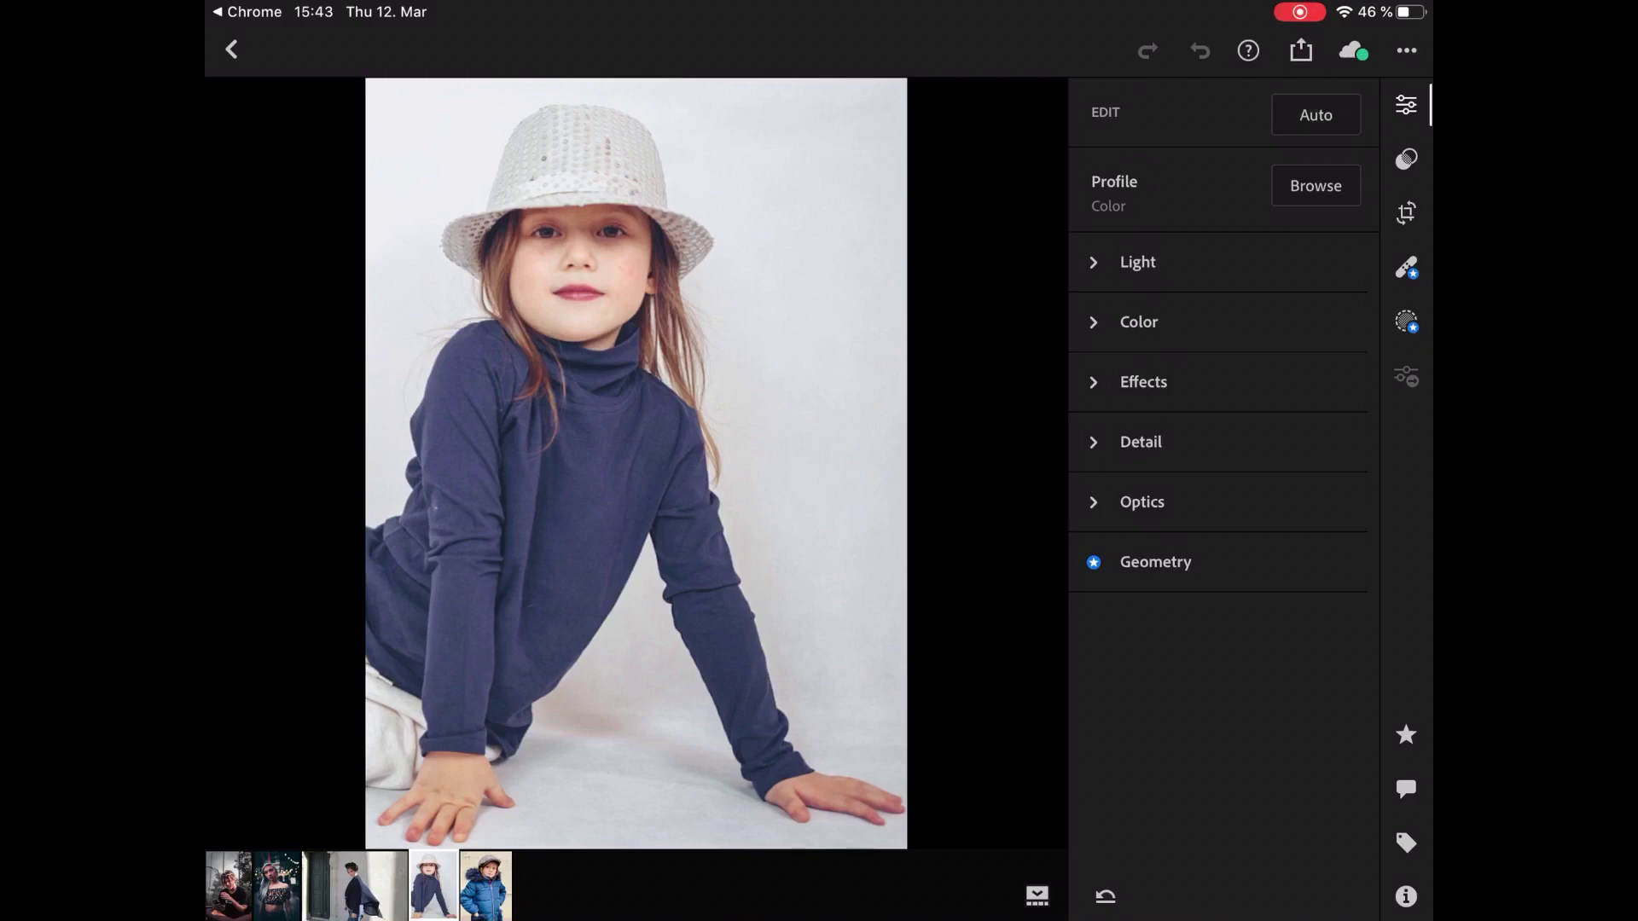
click(1407, 50)
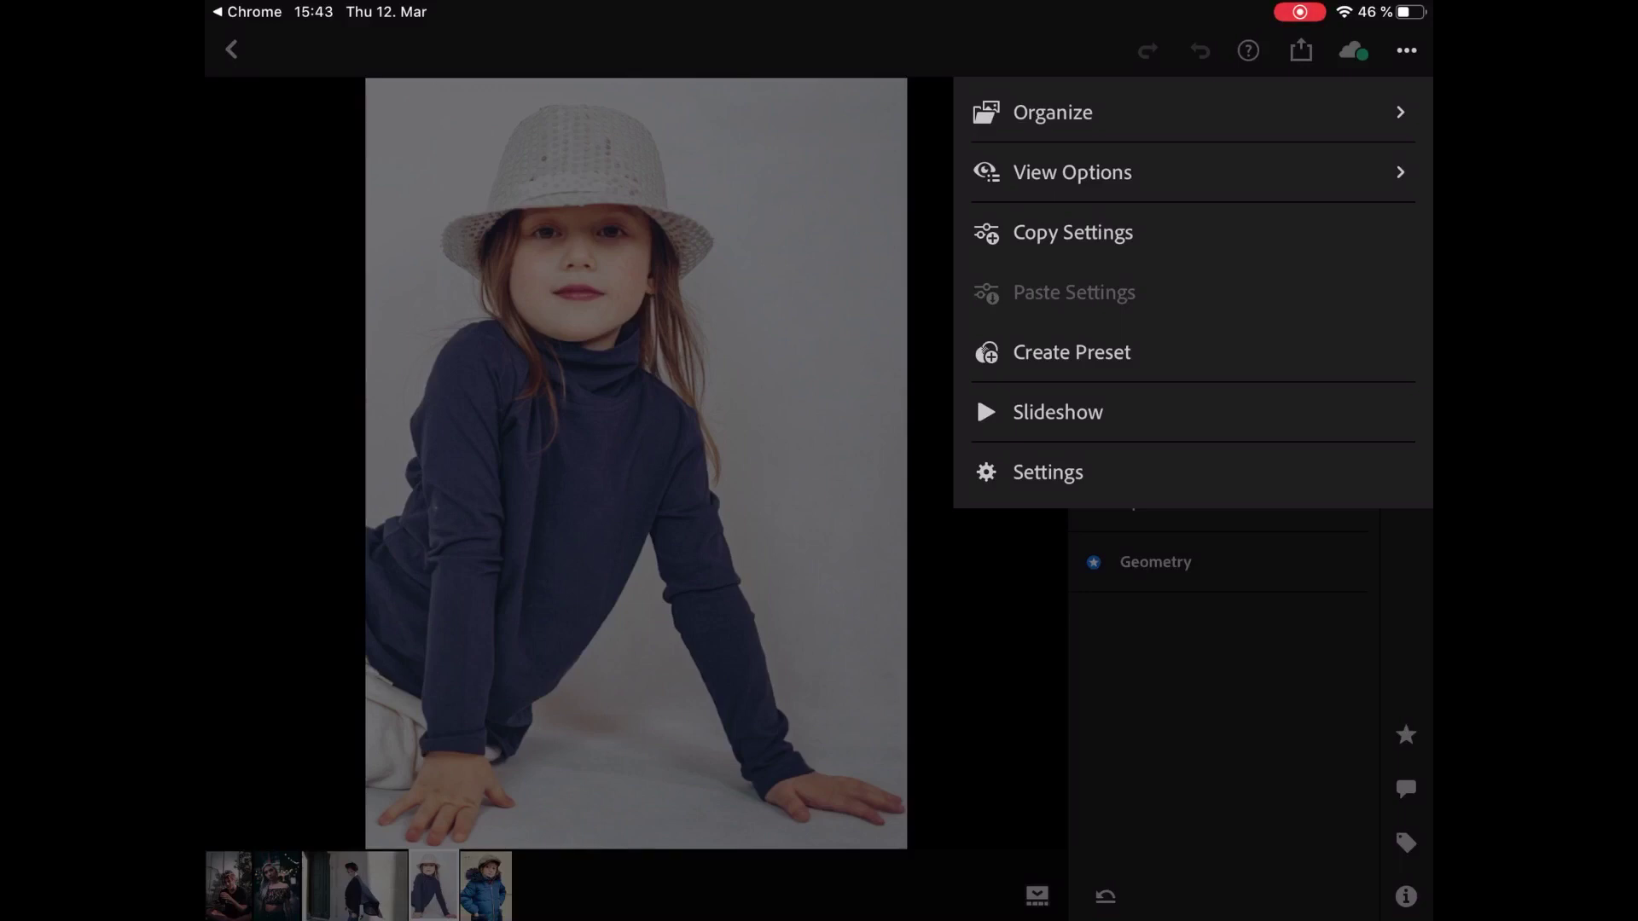
click(1071, 352)
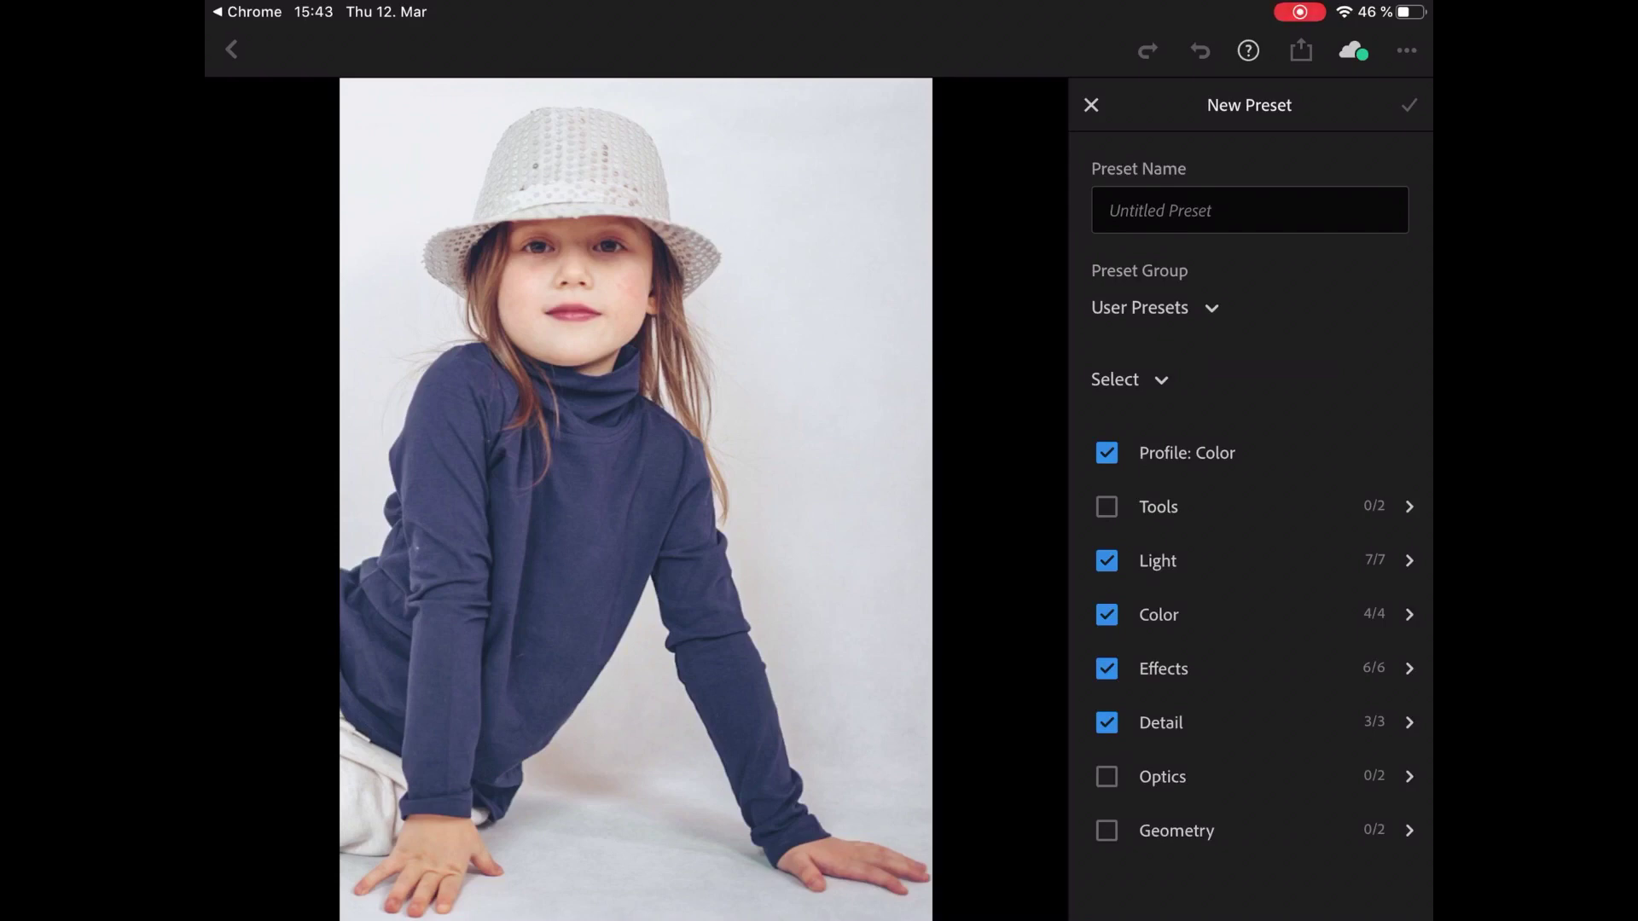
click(1090, 106)
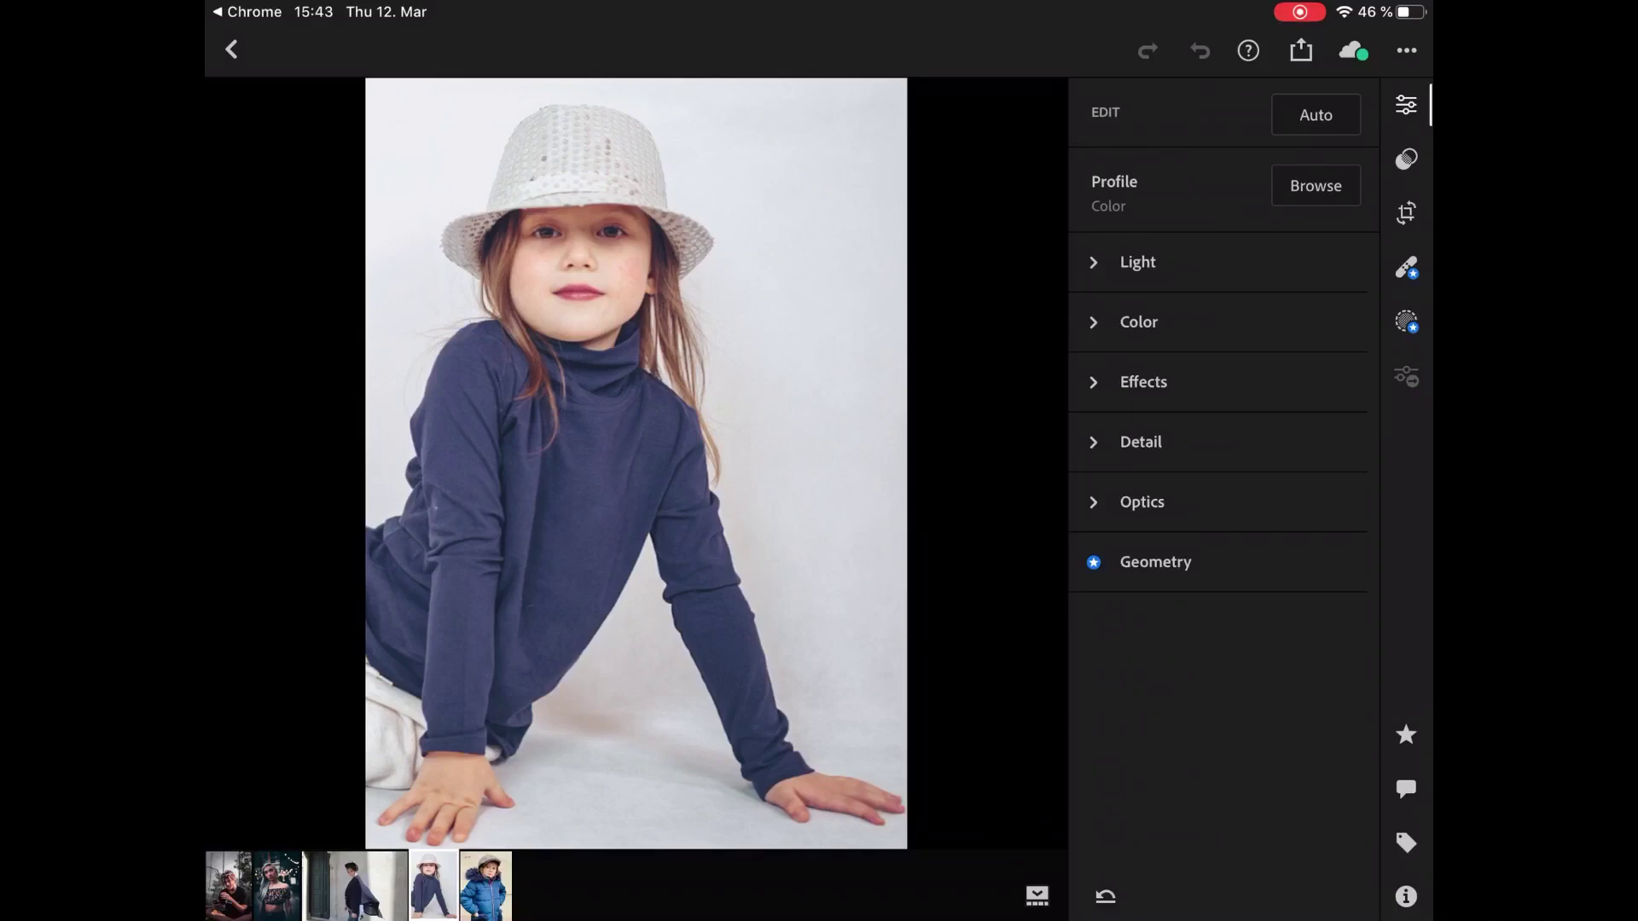
click(232, 49)
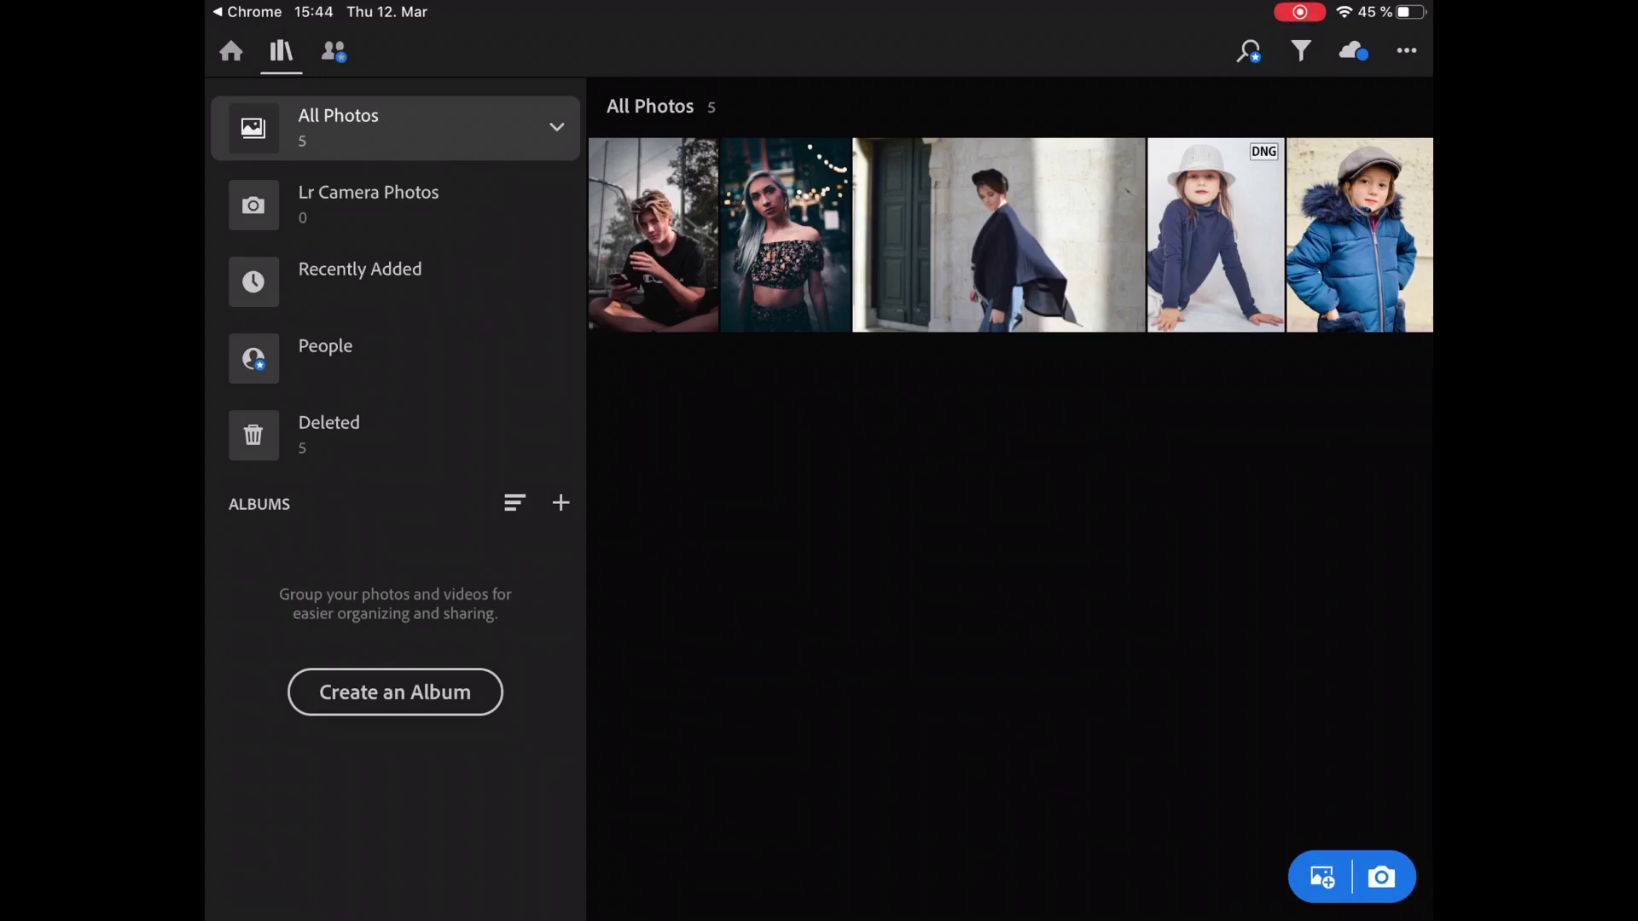
Select the girl-in-hat DNG in All Photos and delete it.
click(1405, 50)
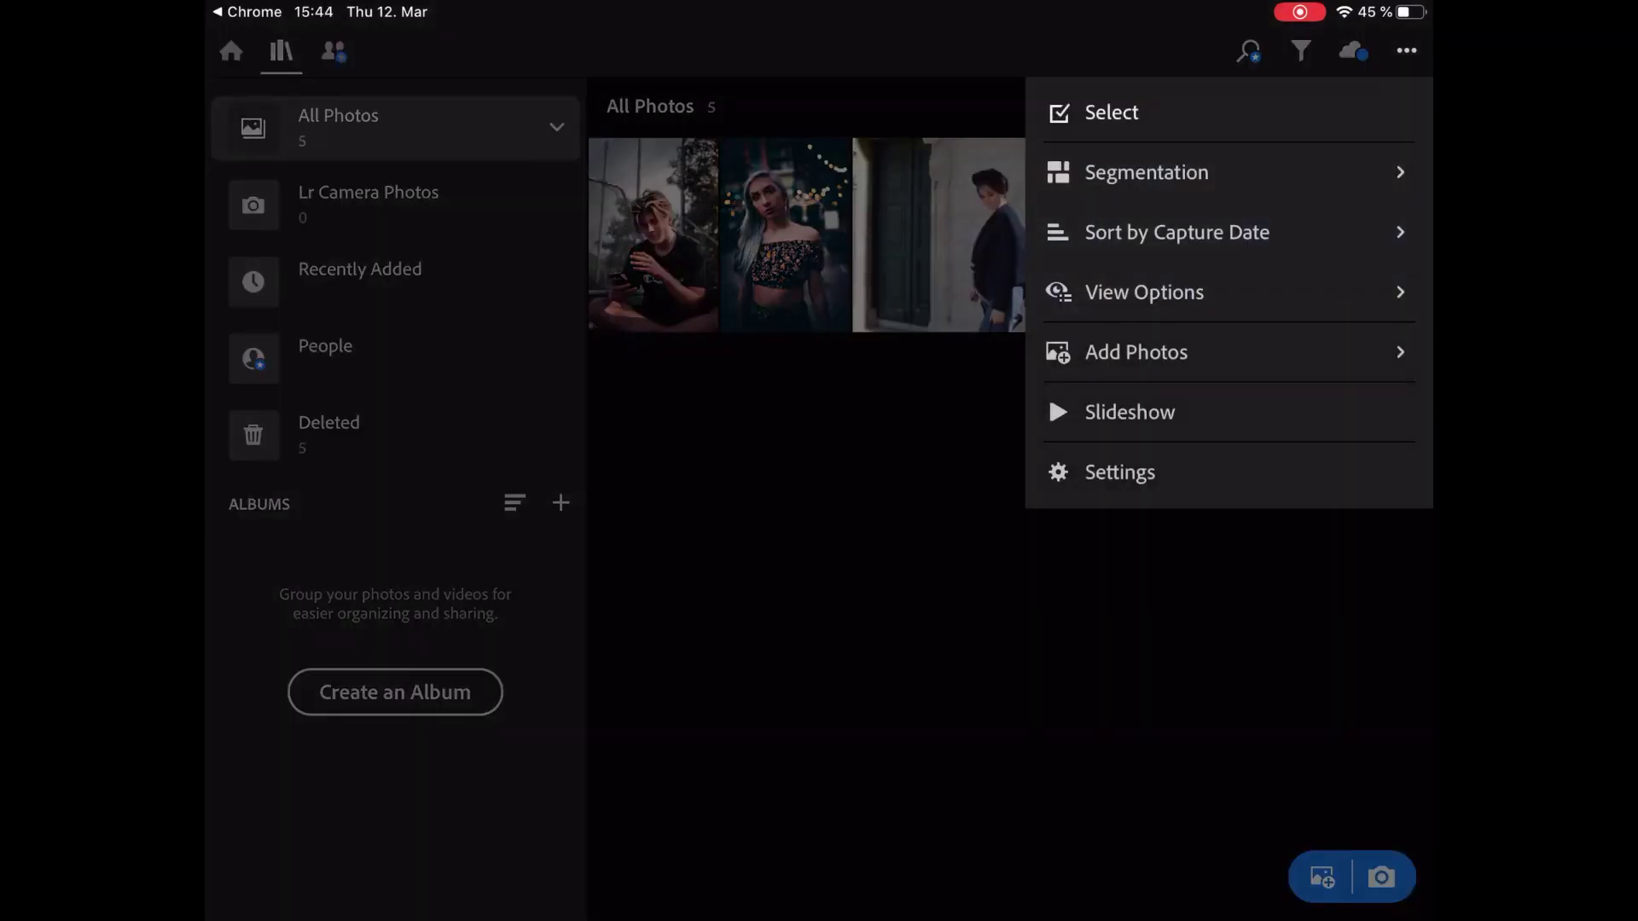
click(1134, 105)
click(1217, 235)
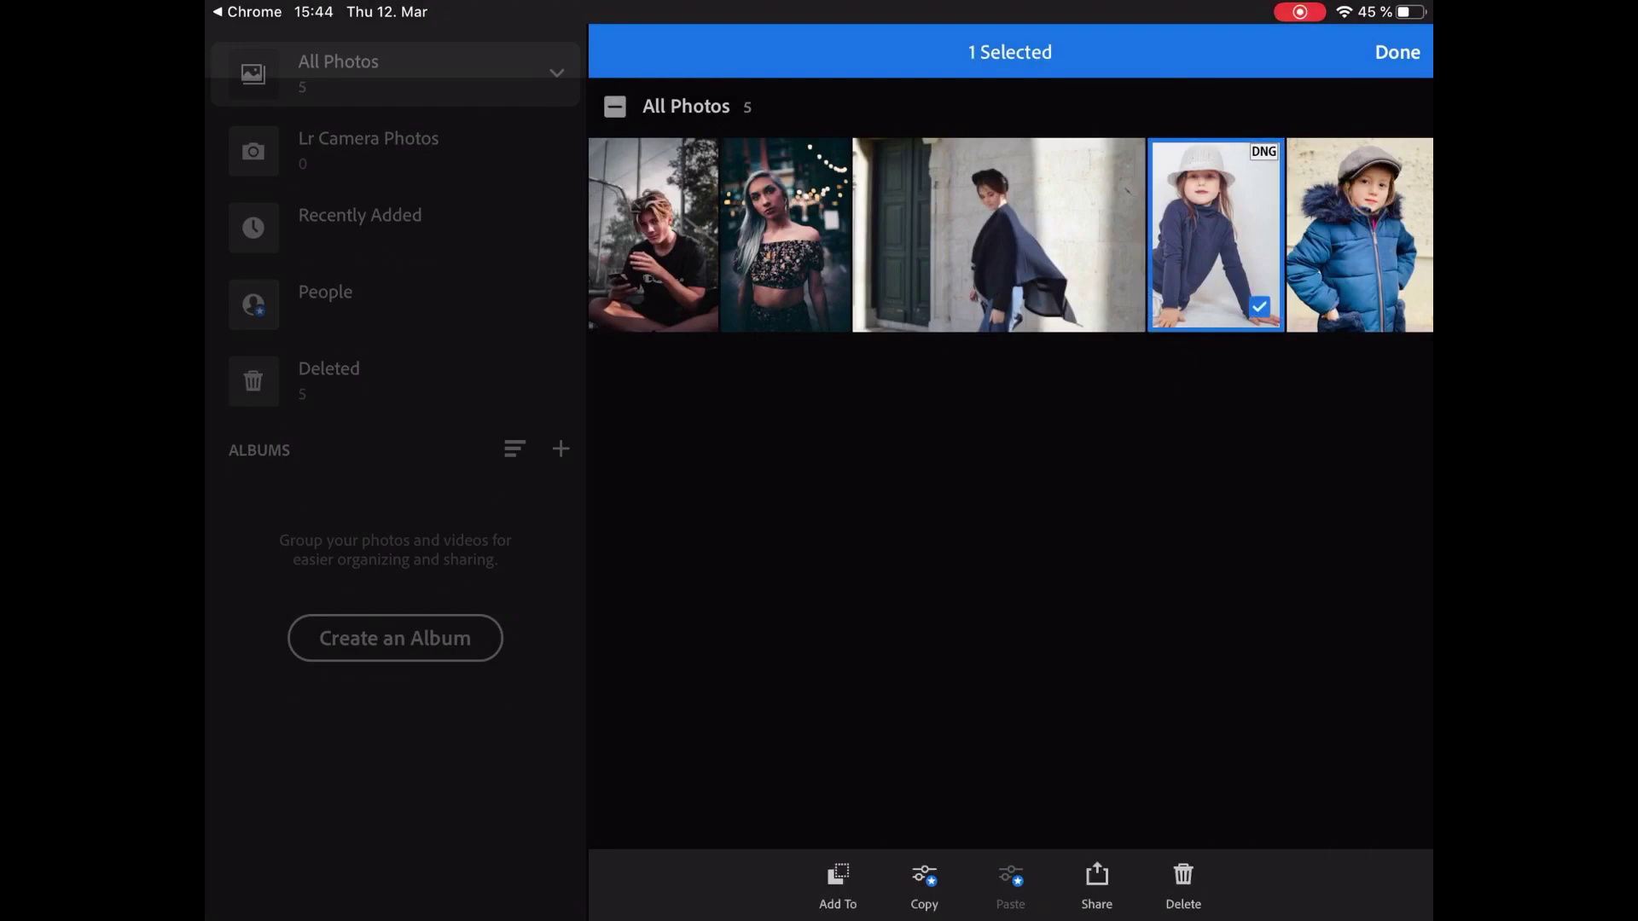
click(1182, 884)
click(939, 616)
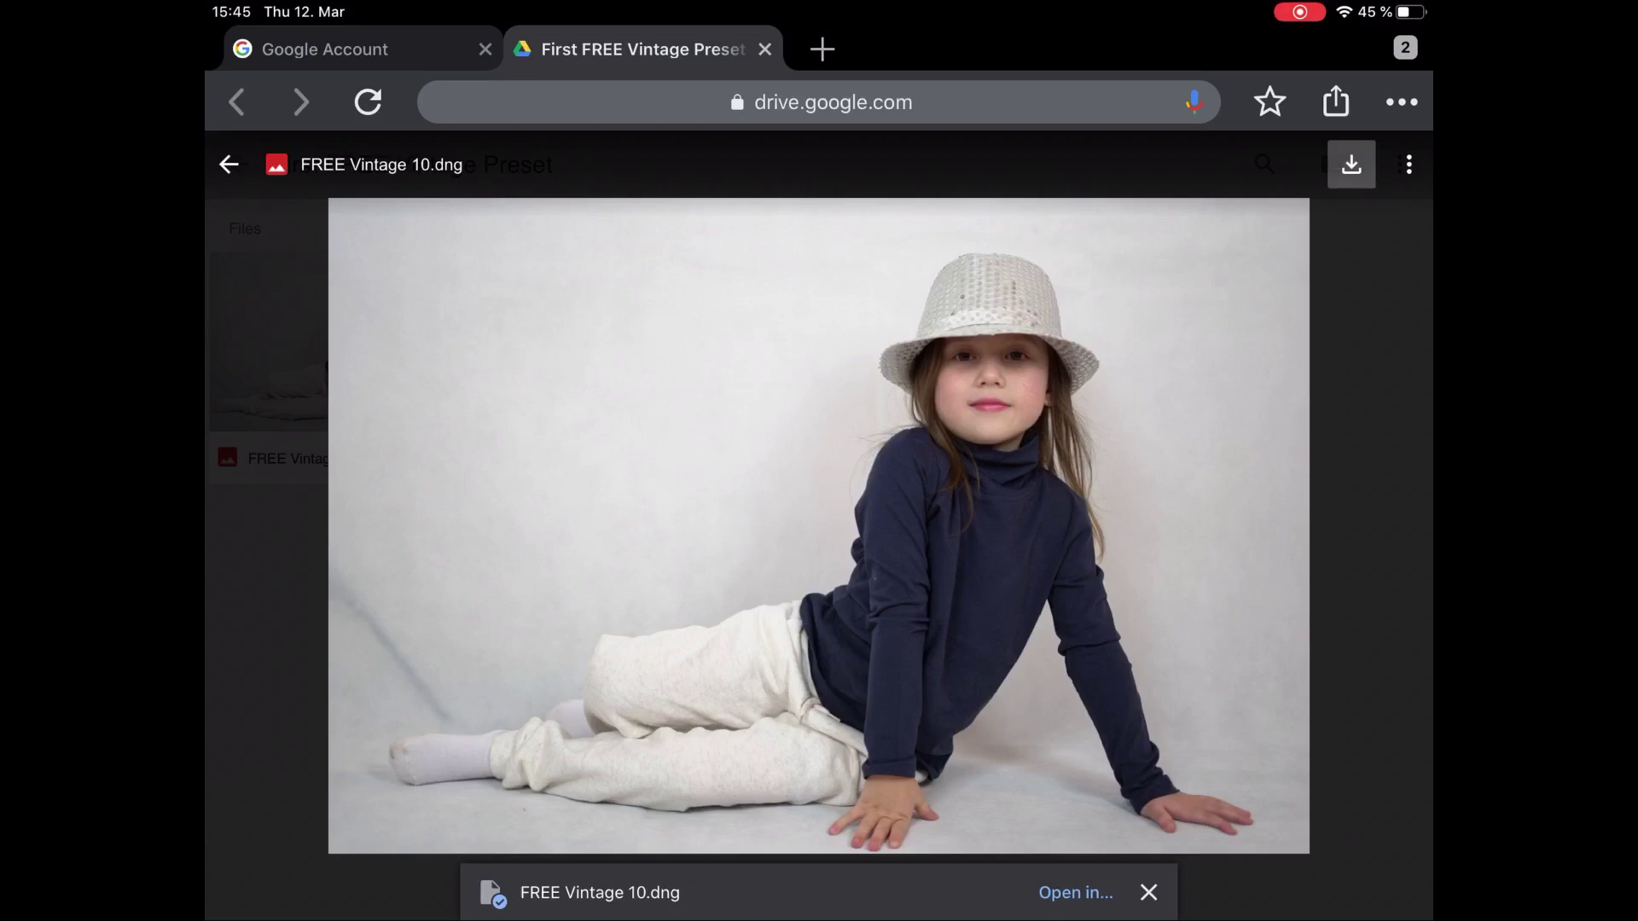
Save FREE Vintage 10.dng to Files with On My iPad as the destination.
click(1075, 892)
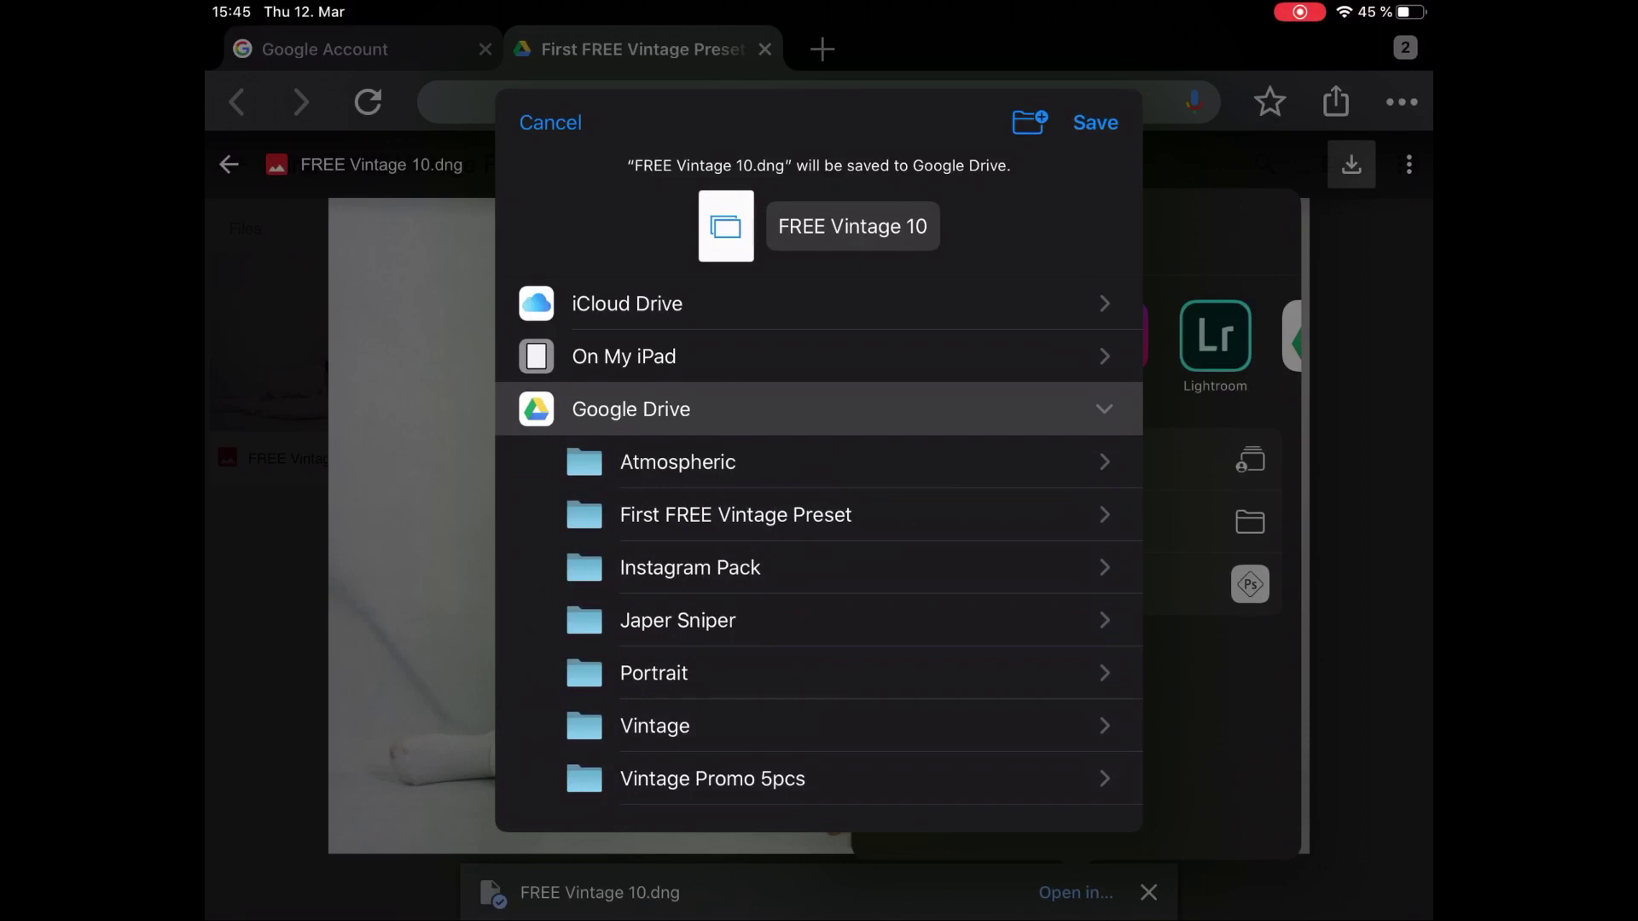
click(623, 356)
click(631, 728)
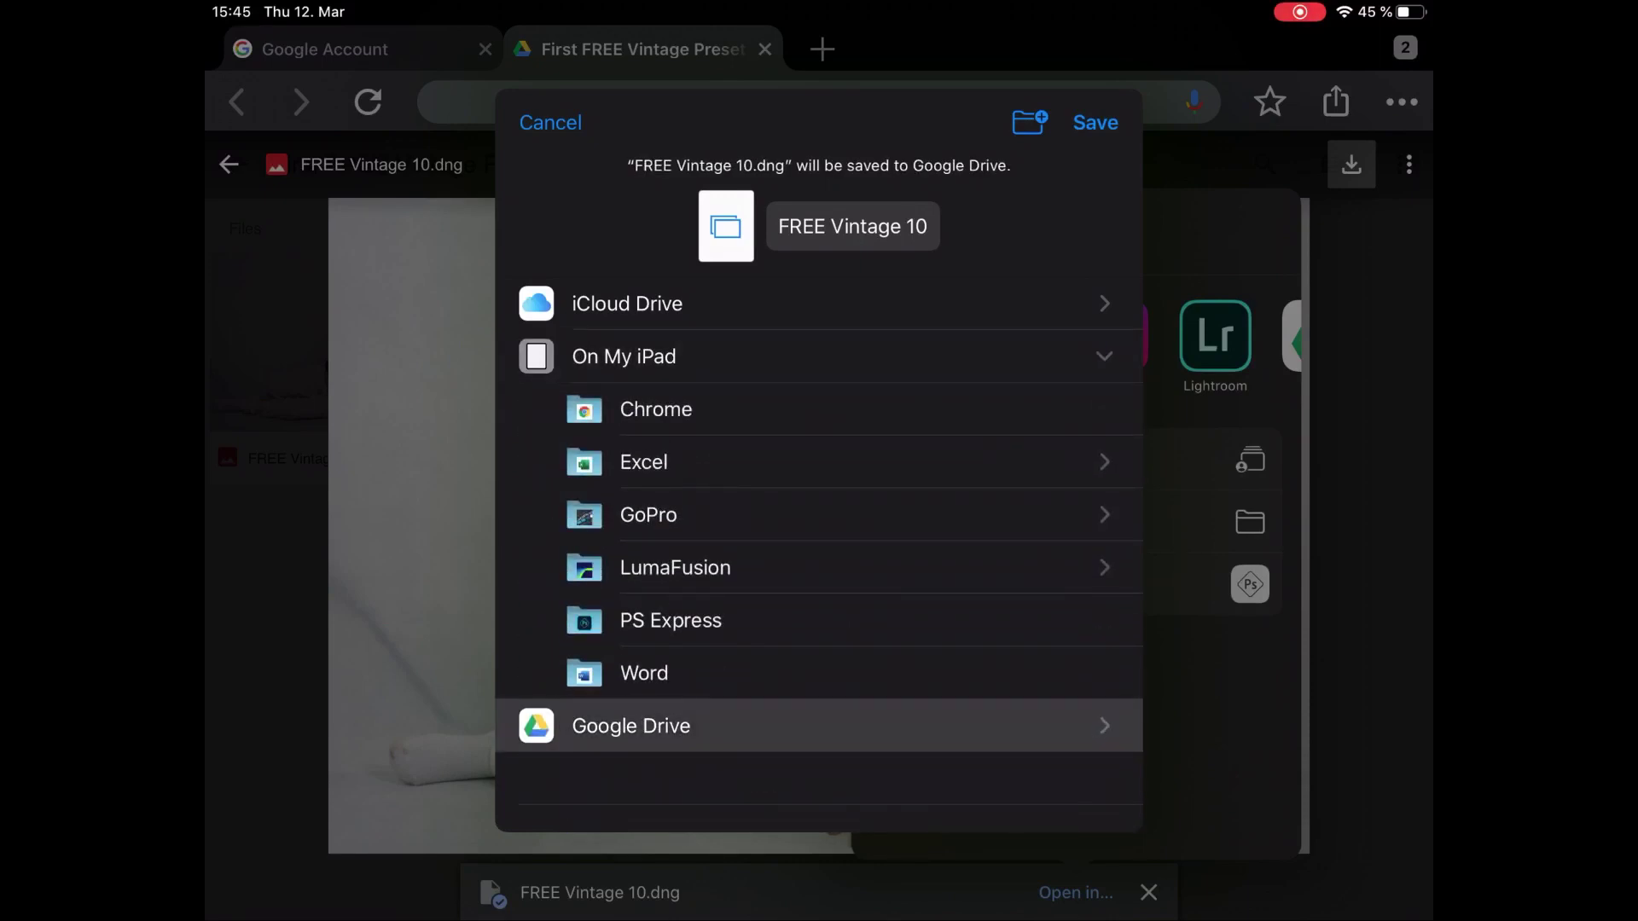
click(627, 304)
click(623, 461)
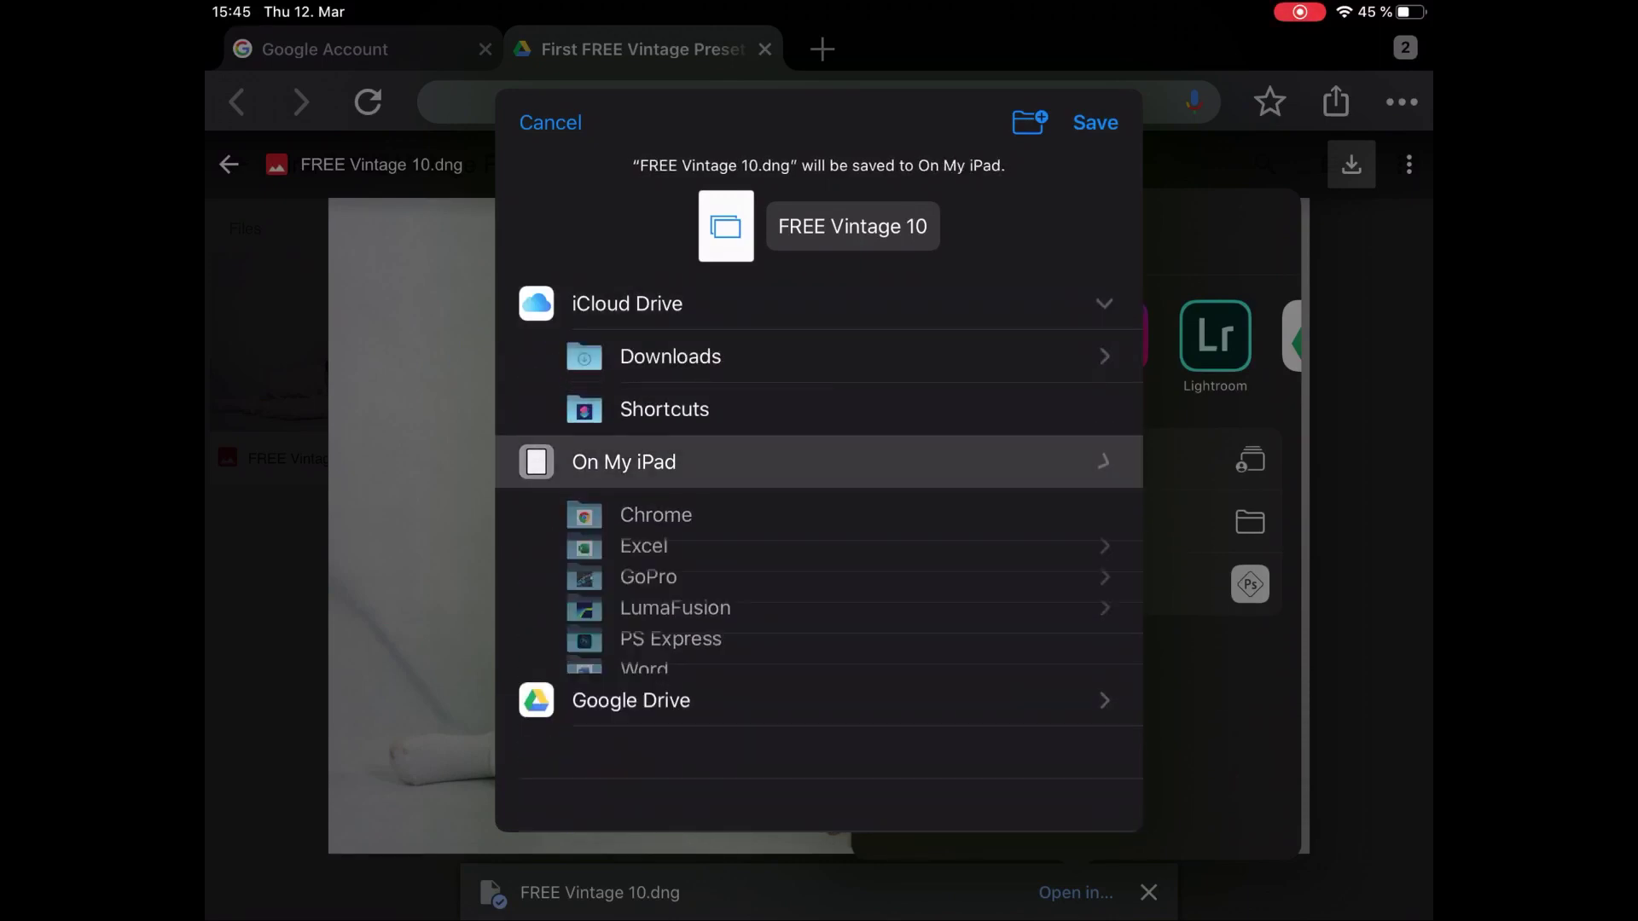
click(624, 462)
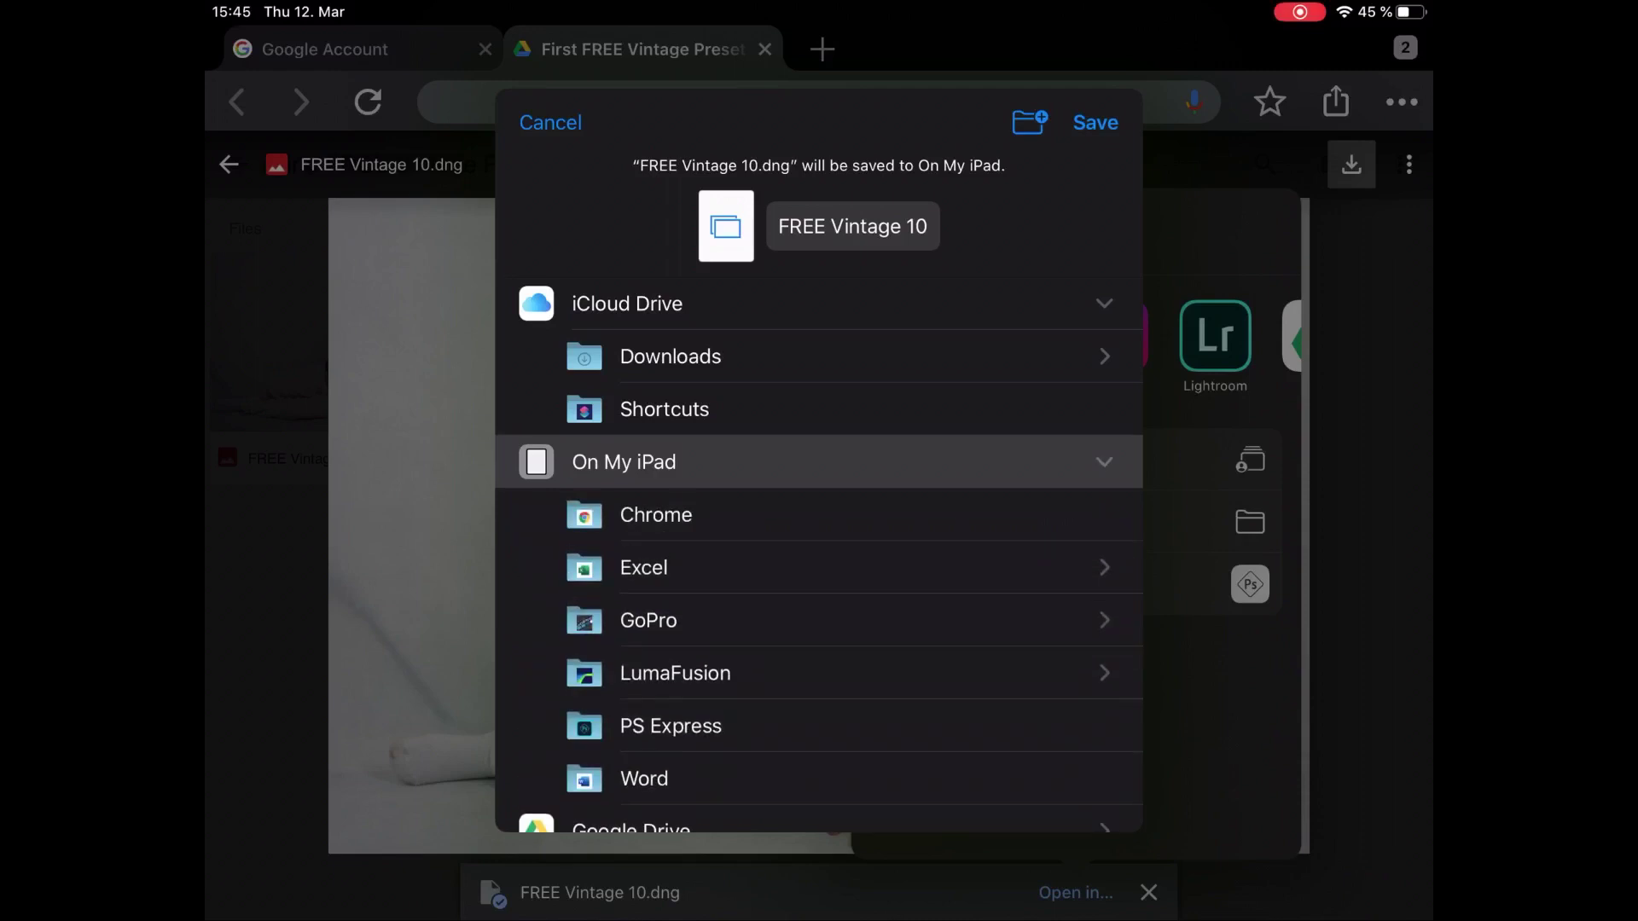
Rename the file to Test Vintage 10 and save it.
click(853, 227)
text(Test)
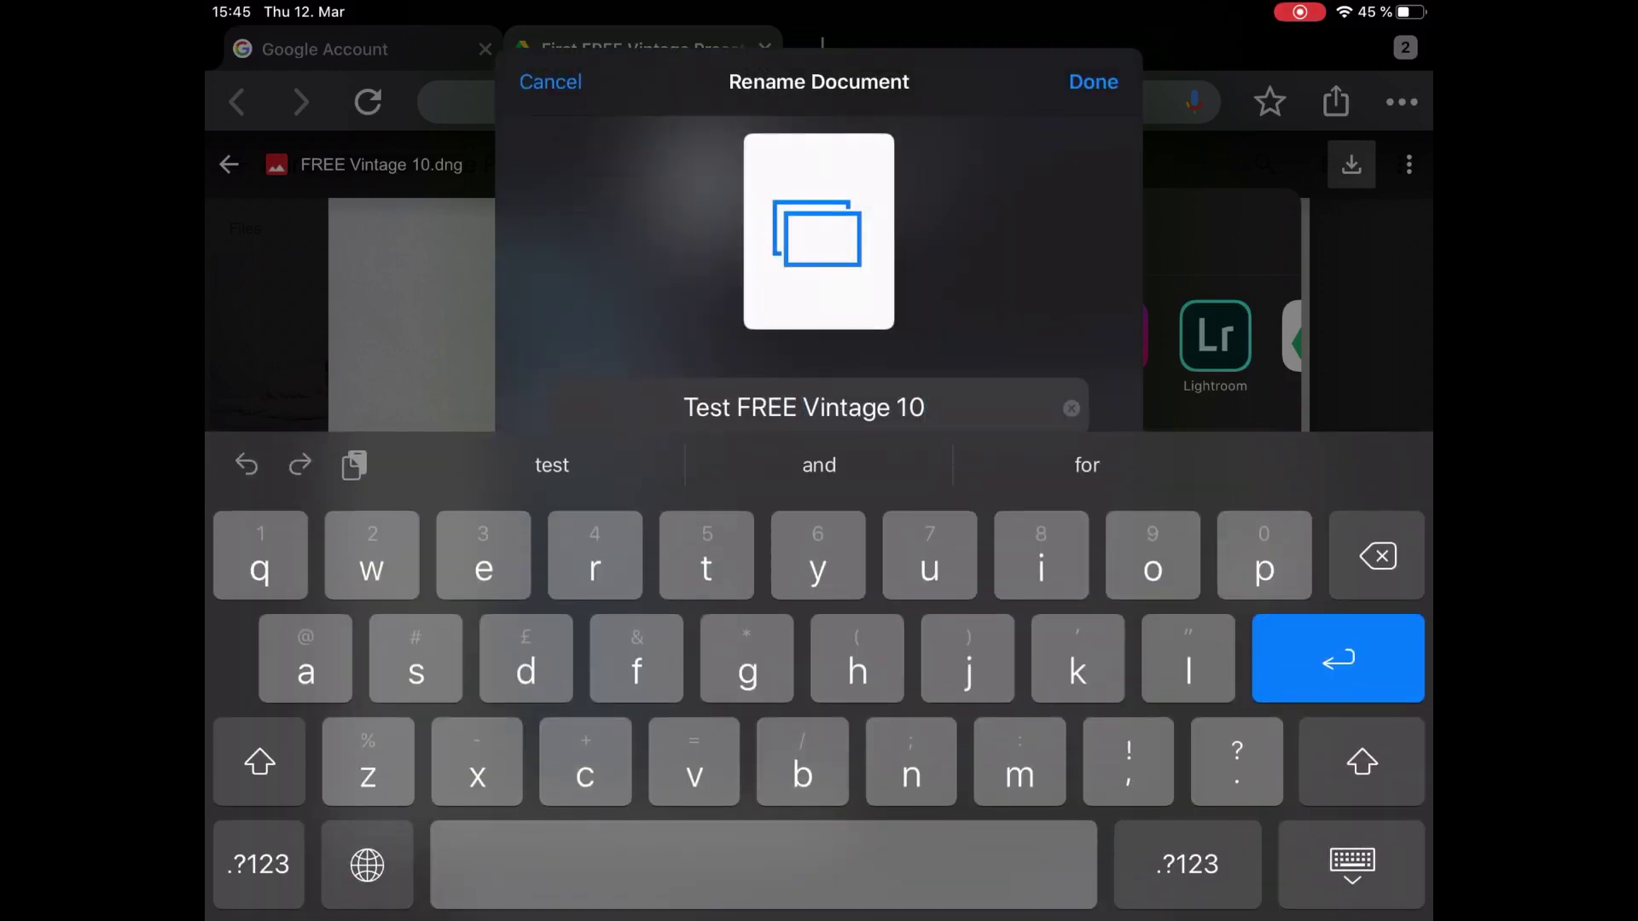
key(BackSpace)
key(BackSpace)
key(BackSpace)
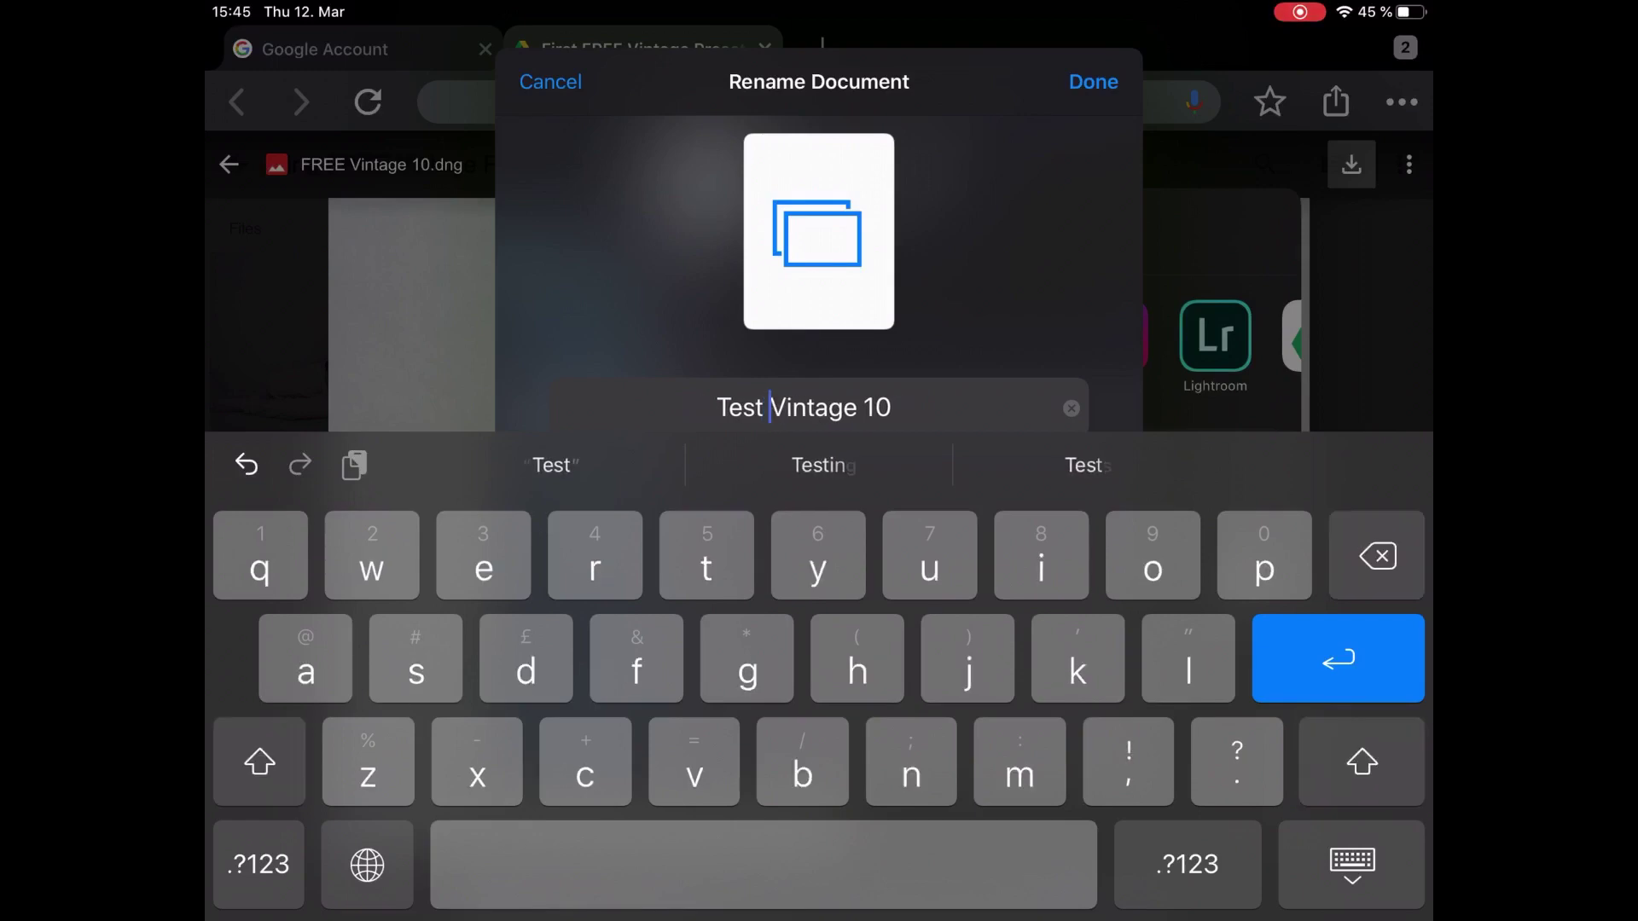
click(1352, 863)
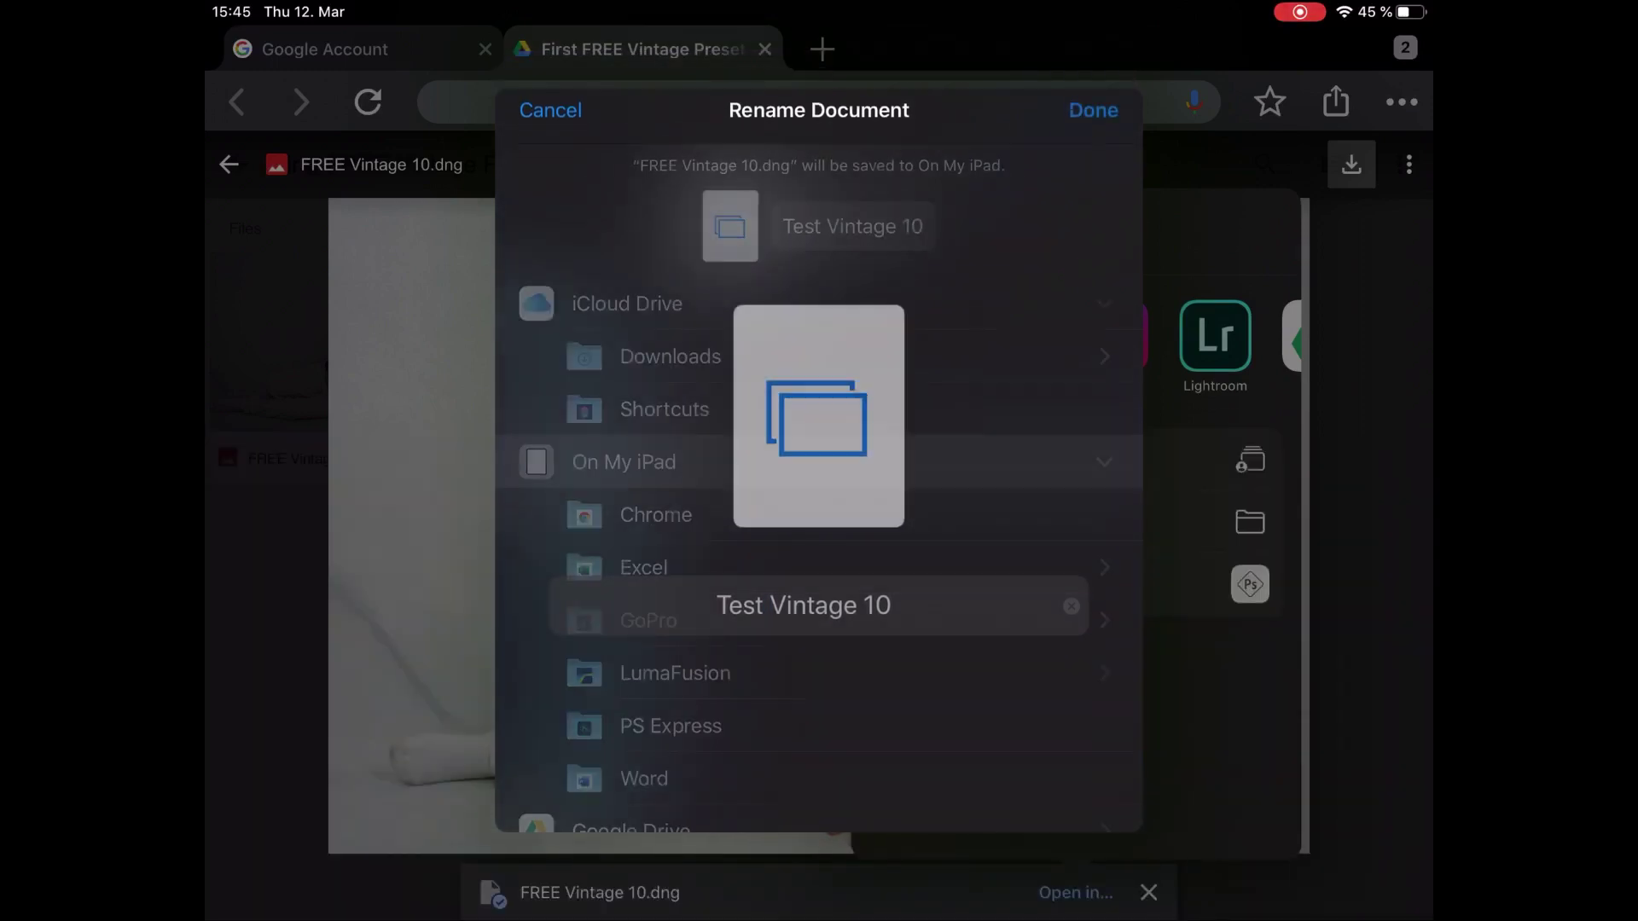
click(1095, 121)
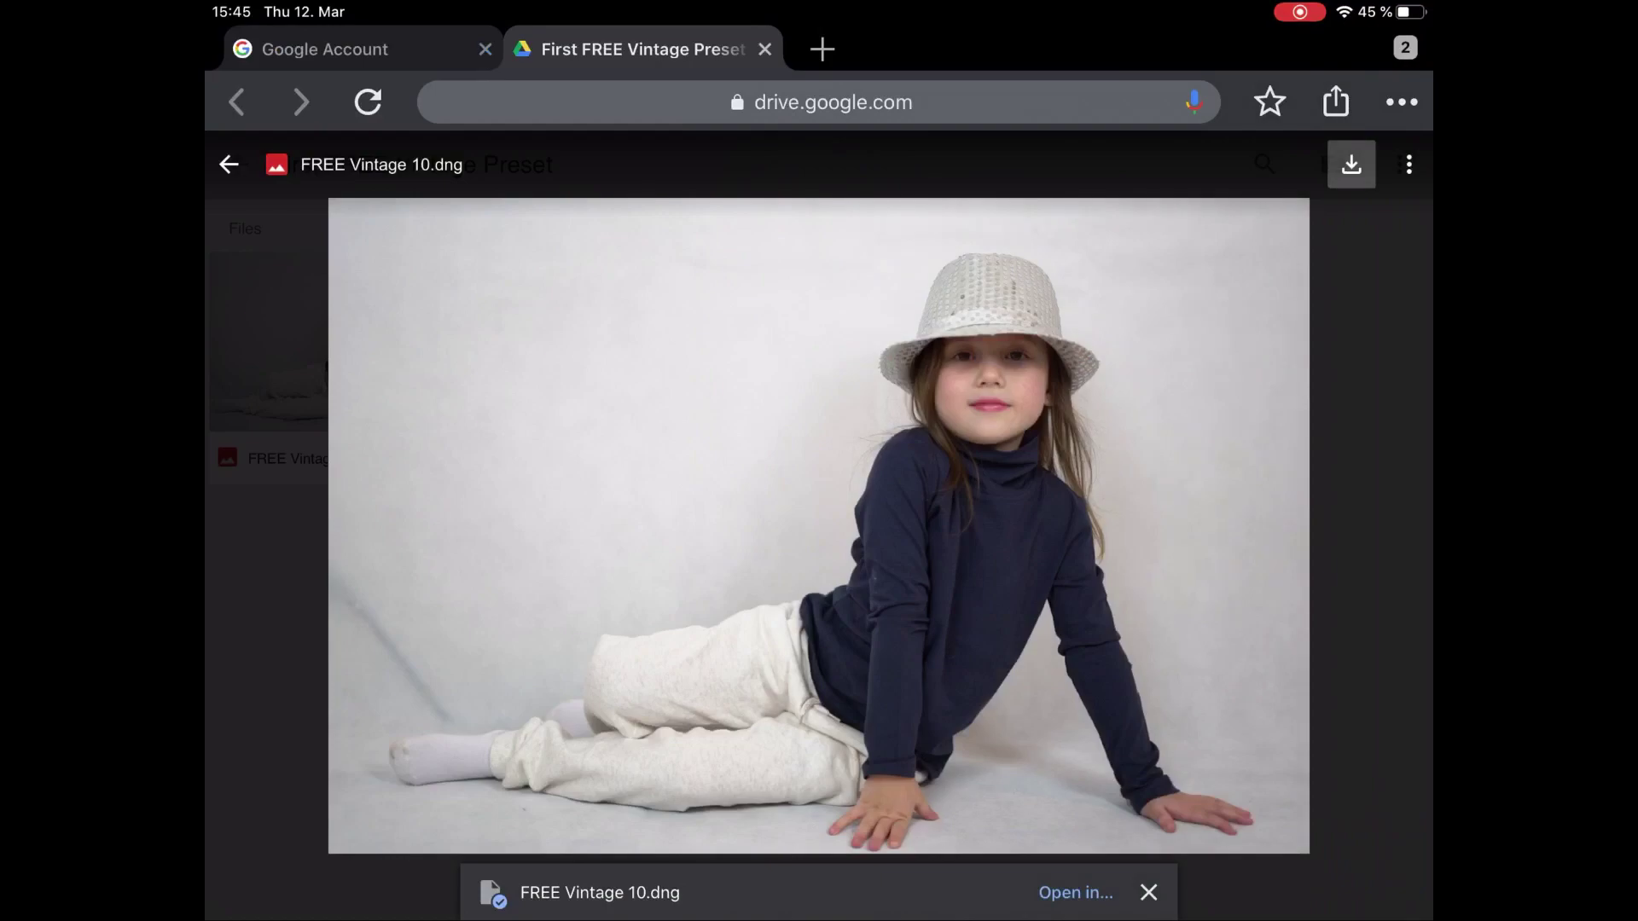
Import Test Vintage 10 into Lightroom from Files, preview it, and return to the grid.
key(super+h)
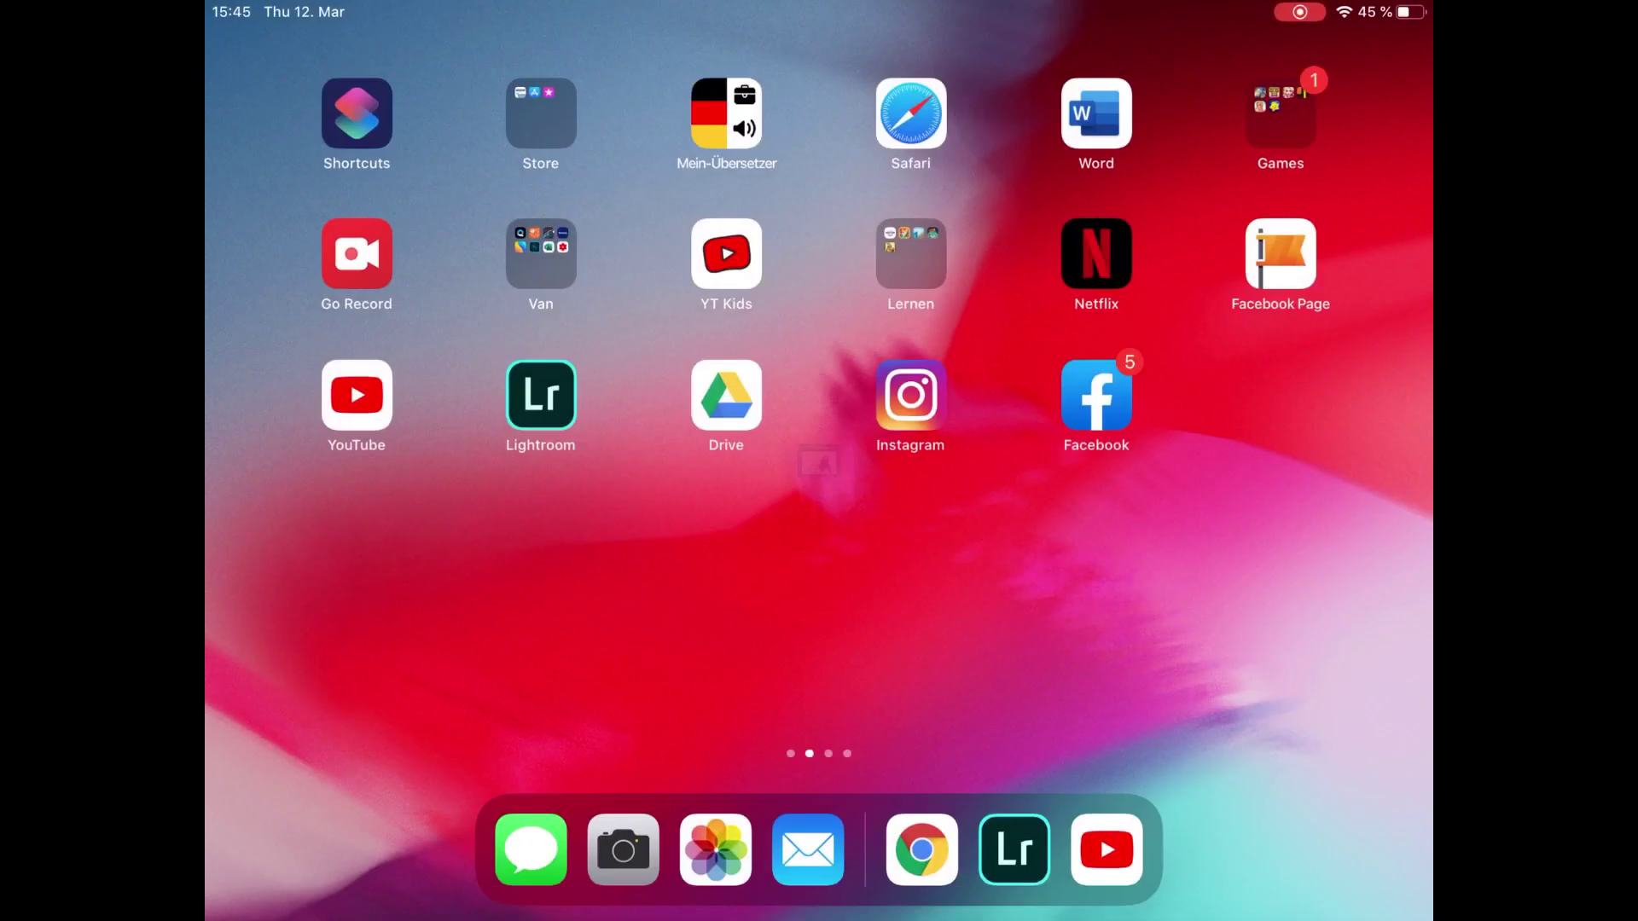
click(1016, 846)
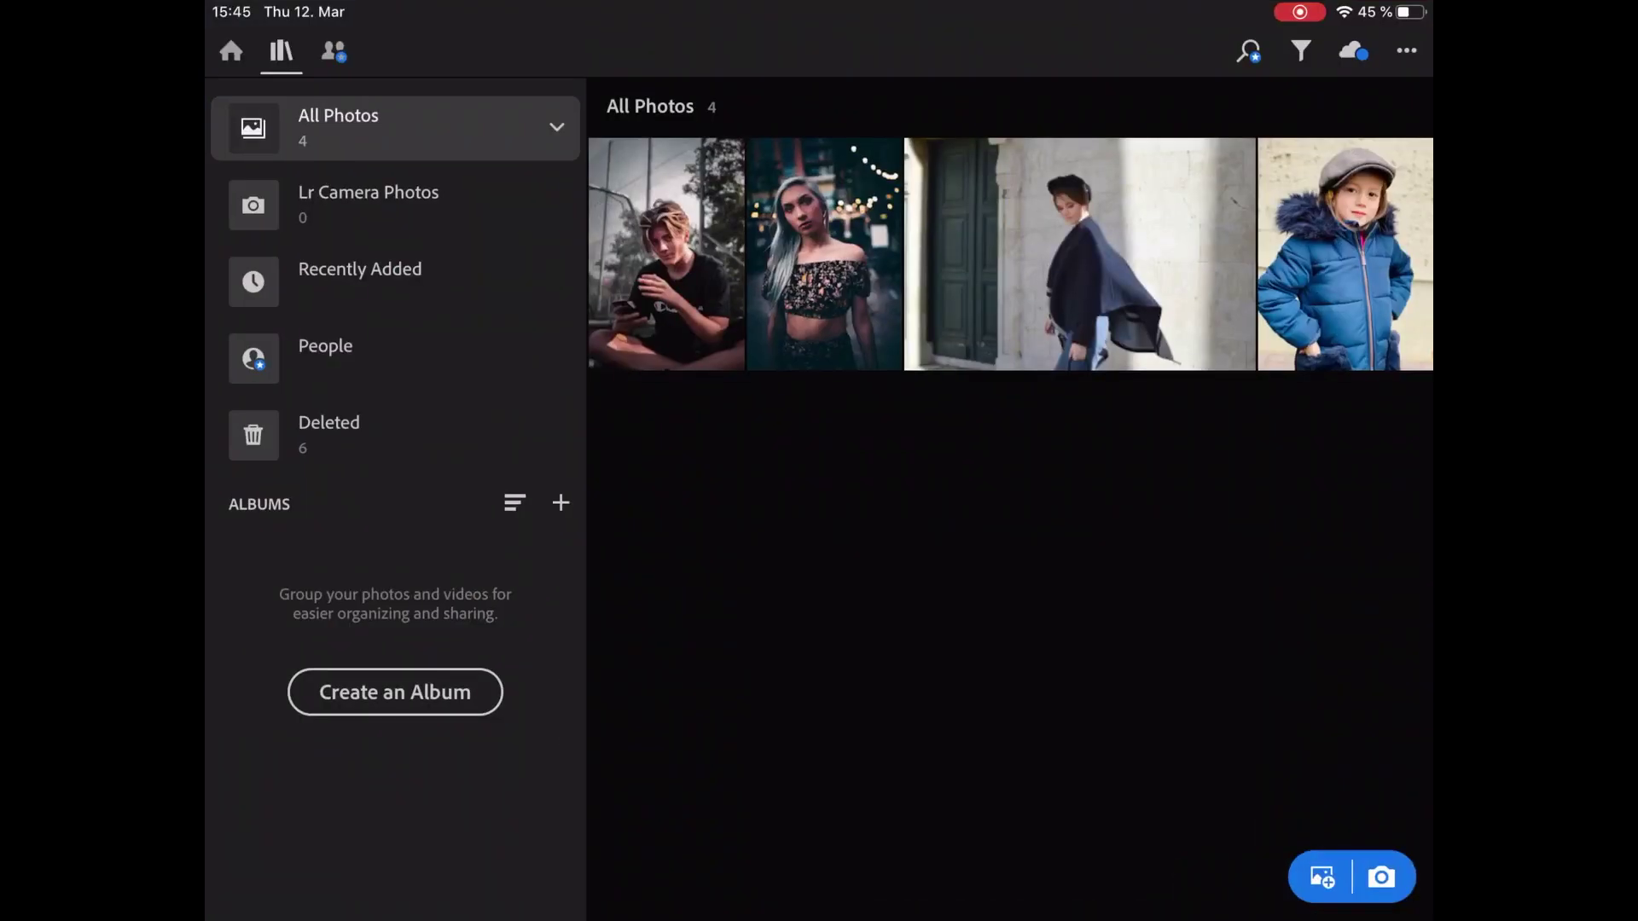
click(1322, 876)
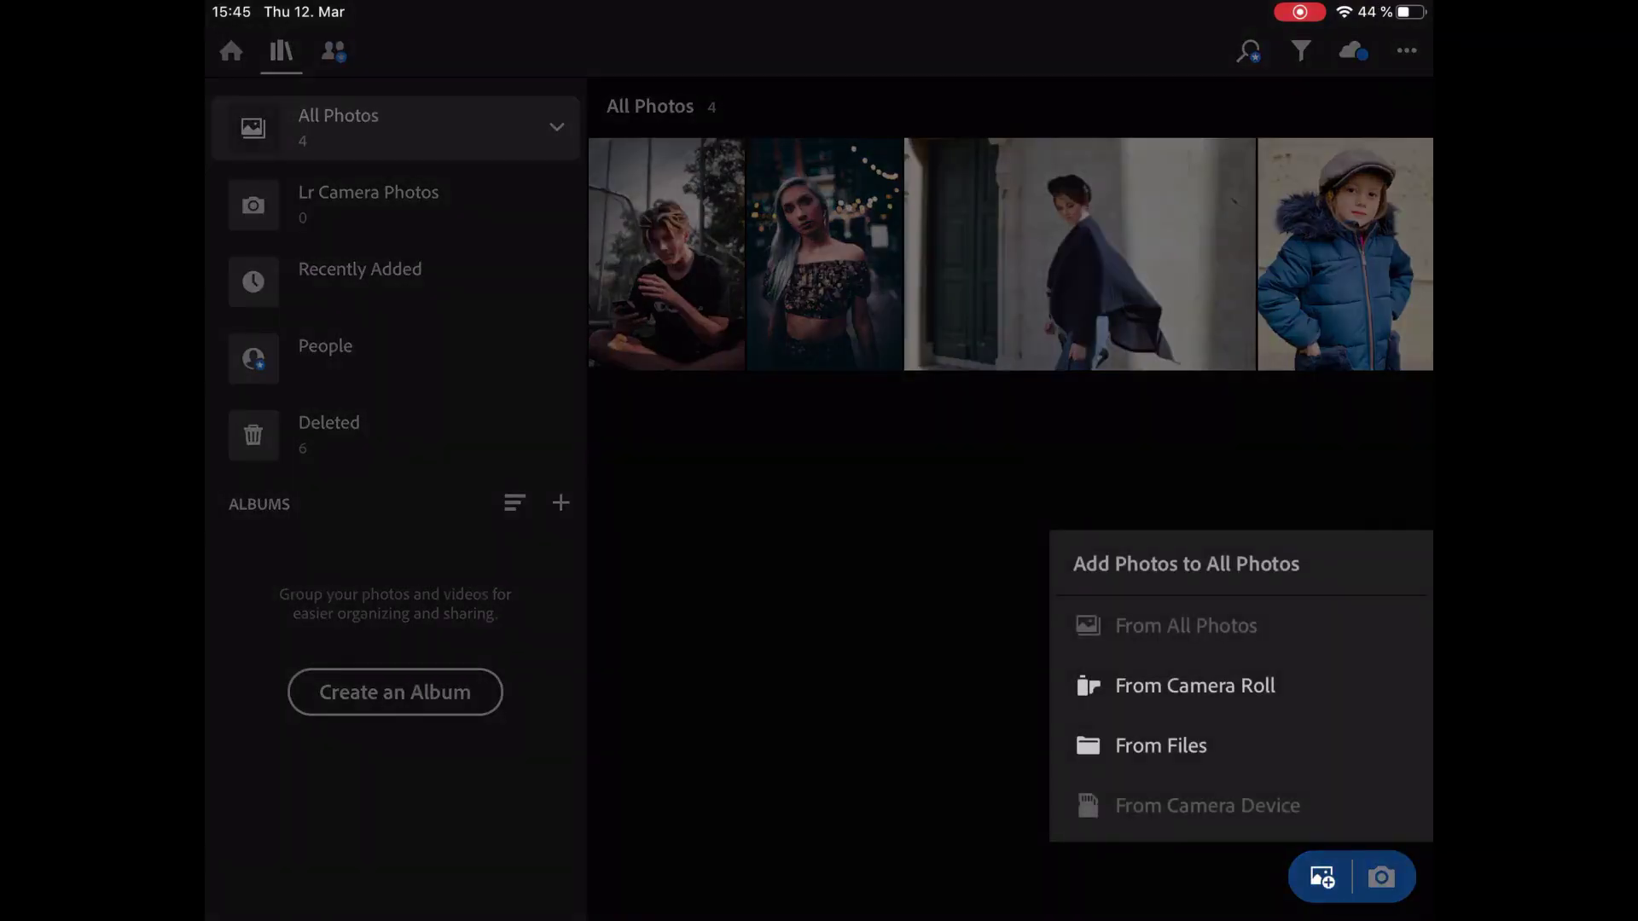
click(1161, 745)
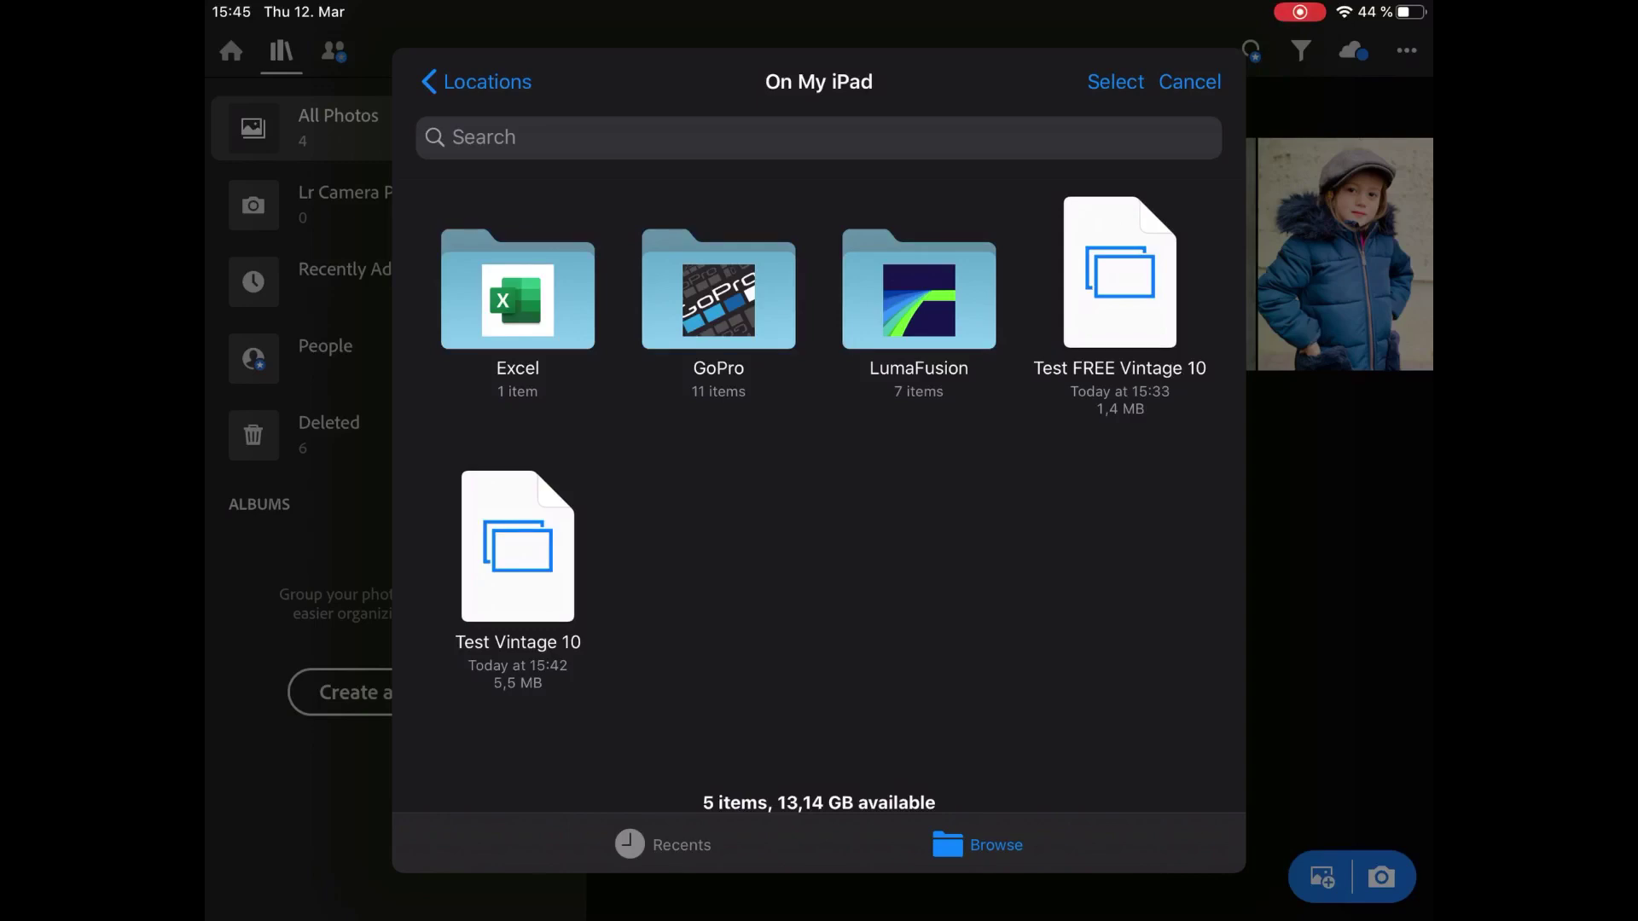
click(1189, 83)
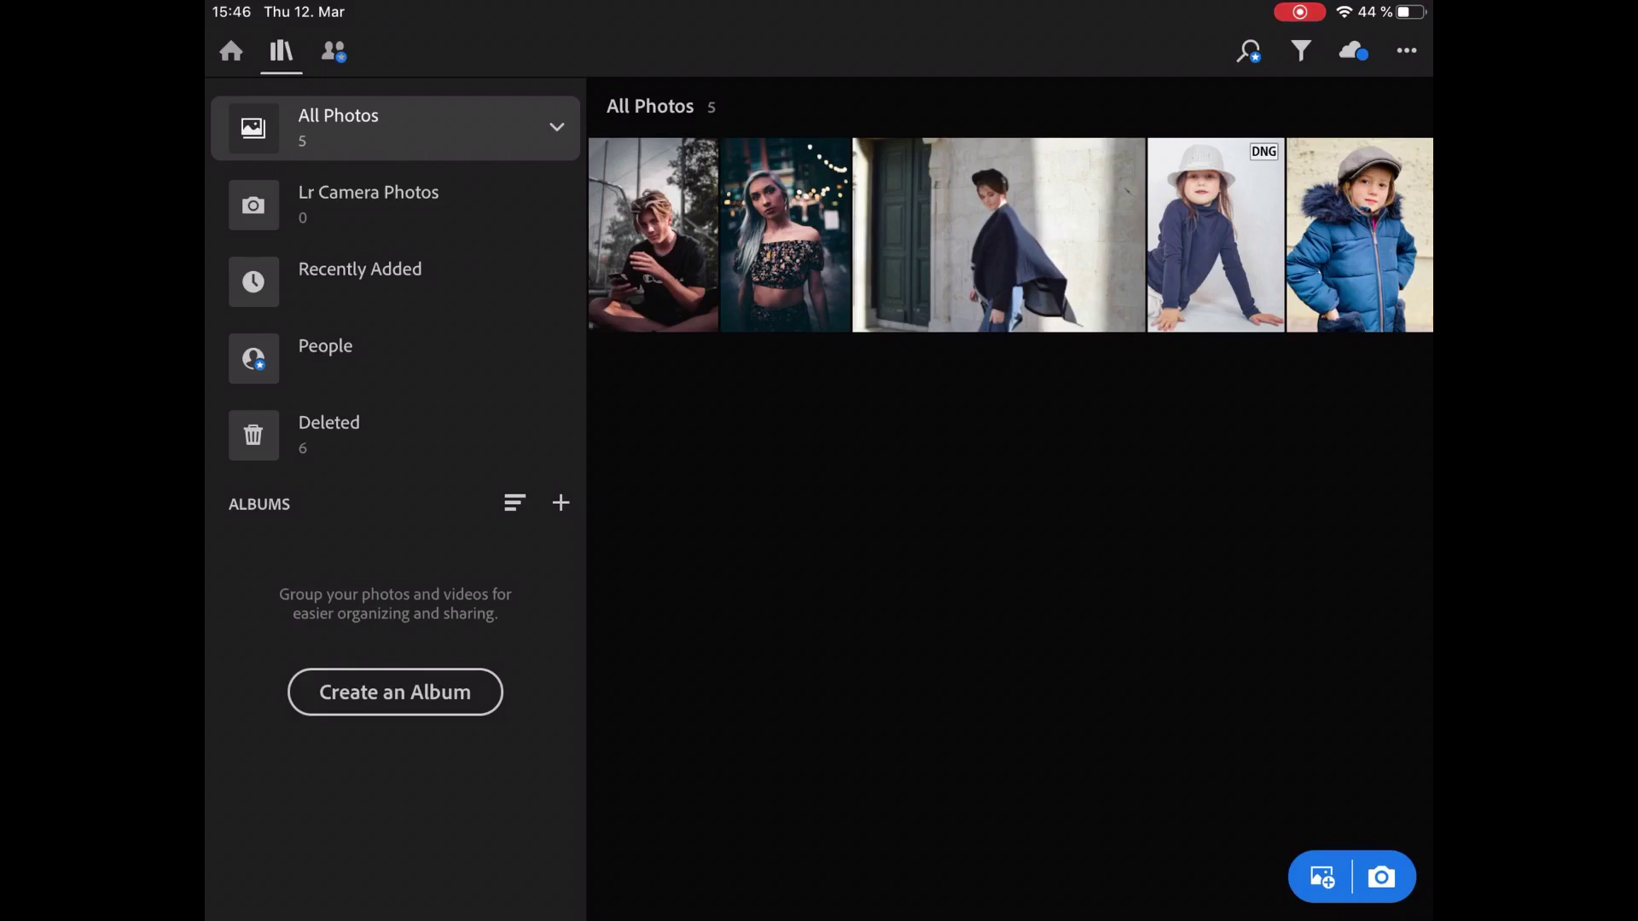
click(1216, 236)
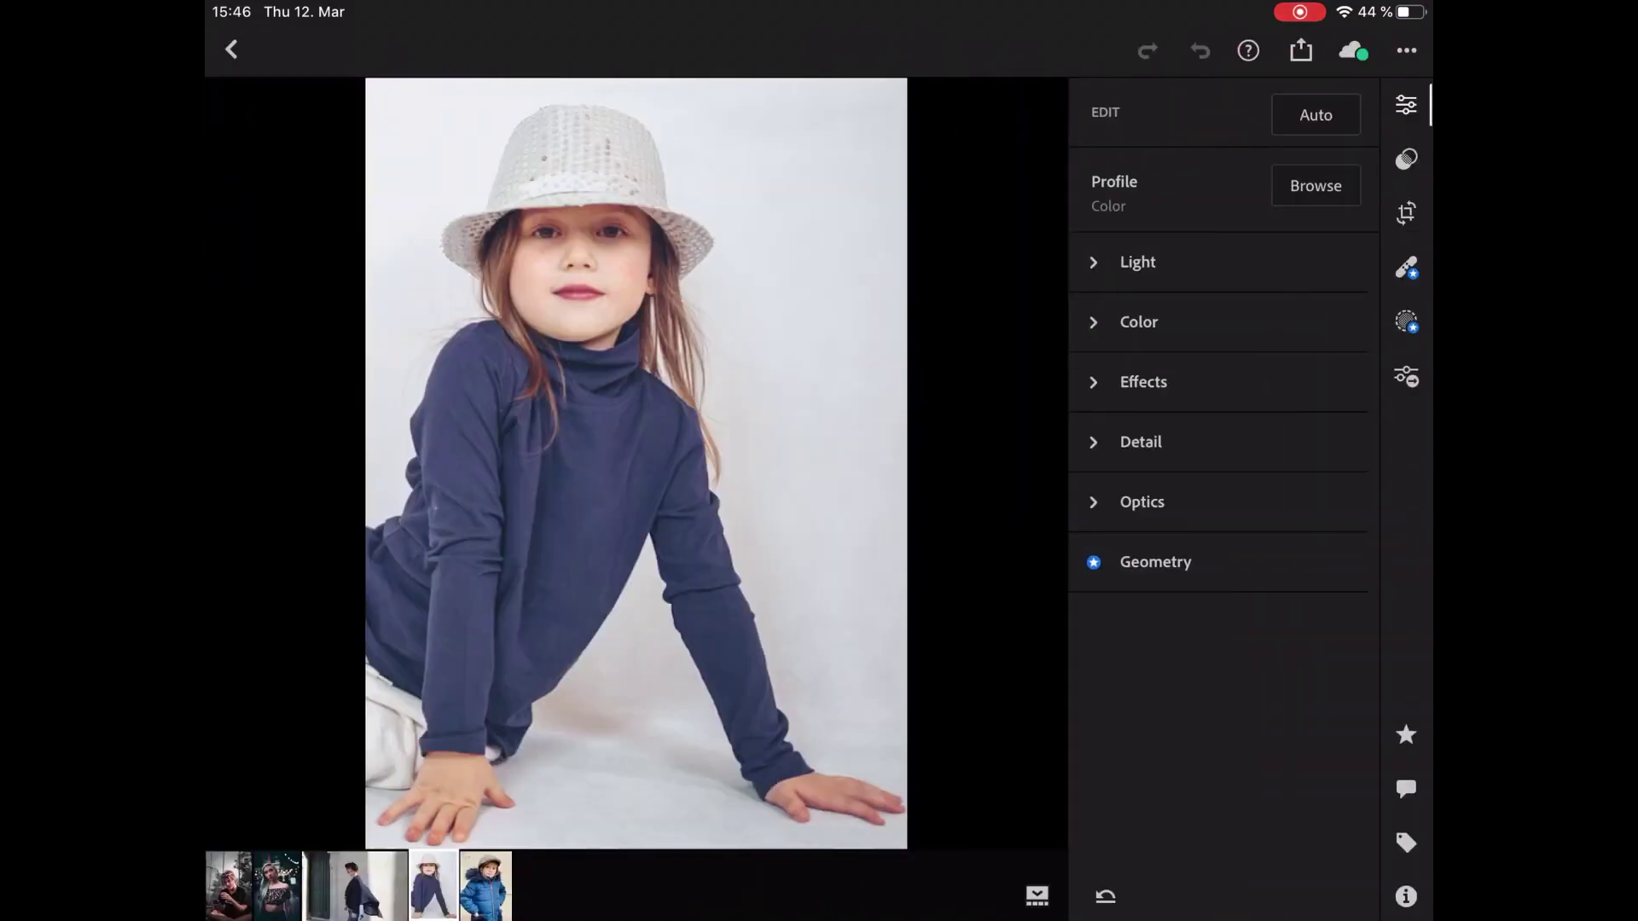
click(230, 49)
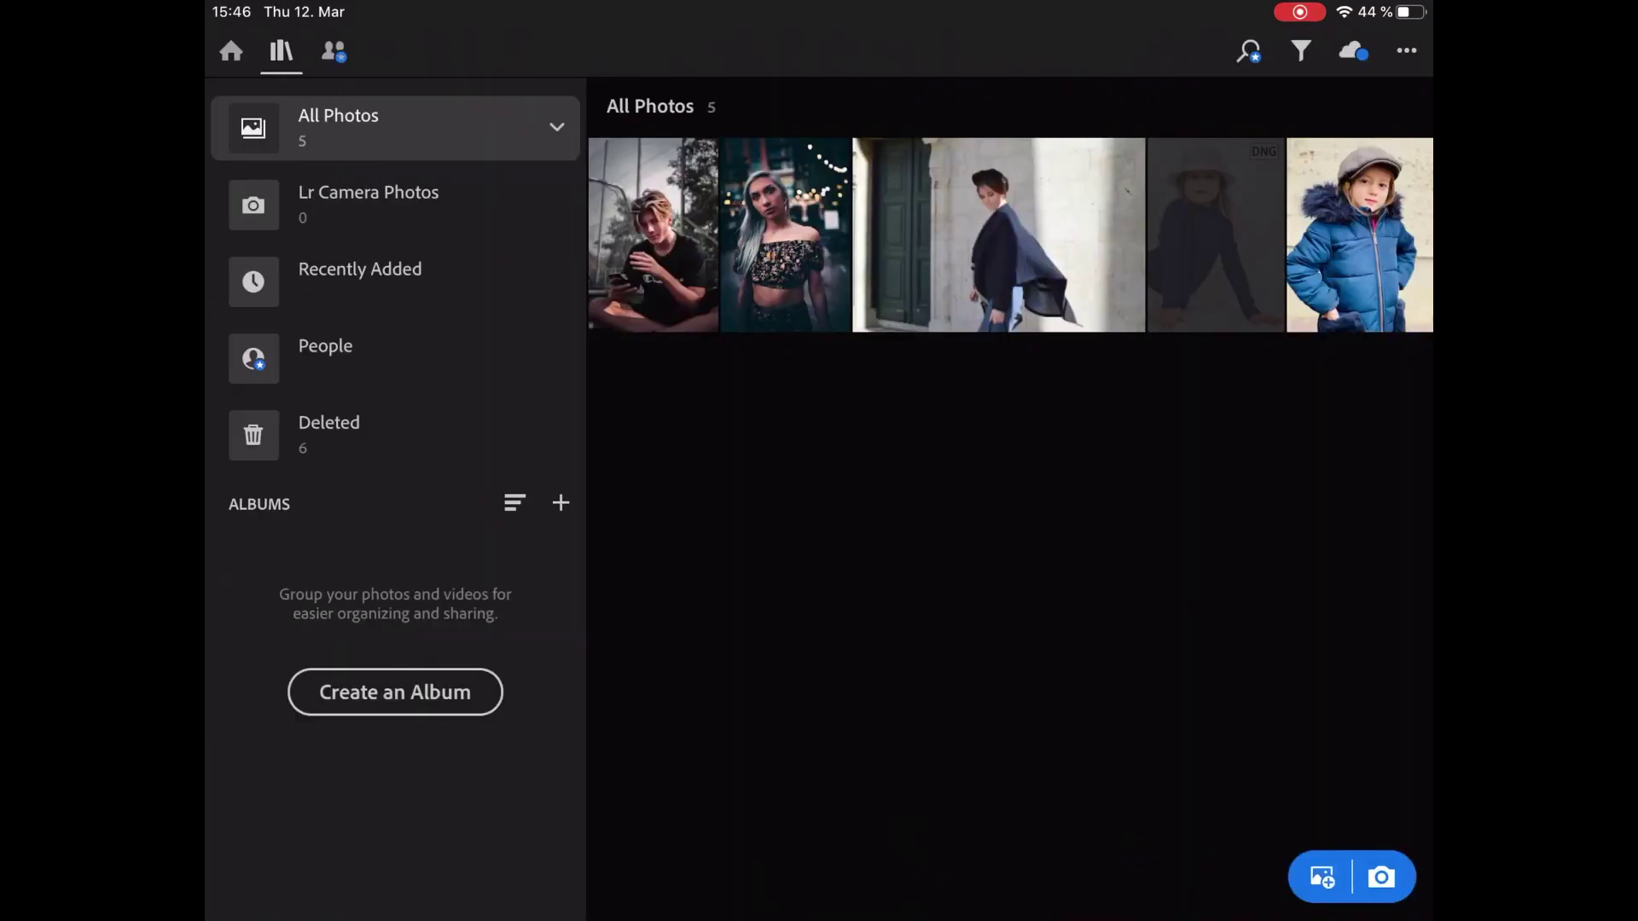